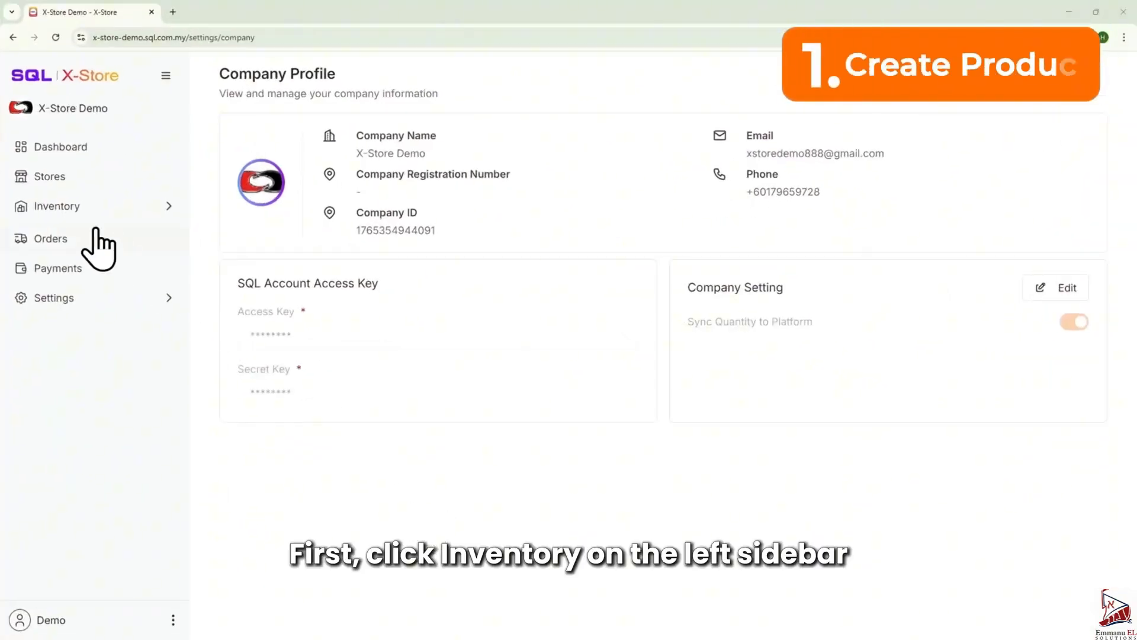
# - Open the product list under Inventory and collapse the sidebar
pyautogui.click(104, 210)
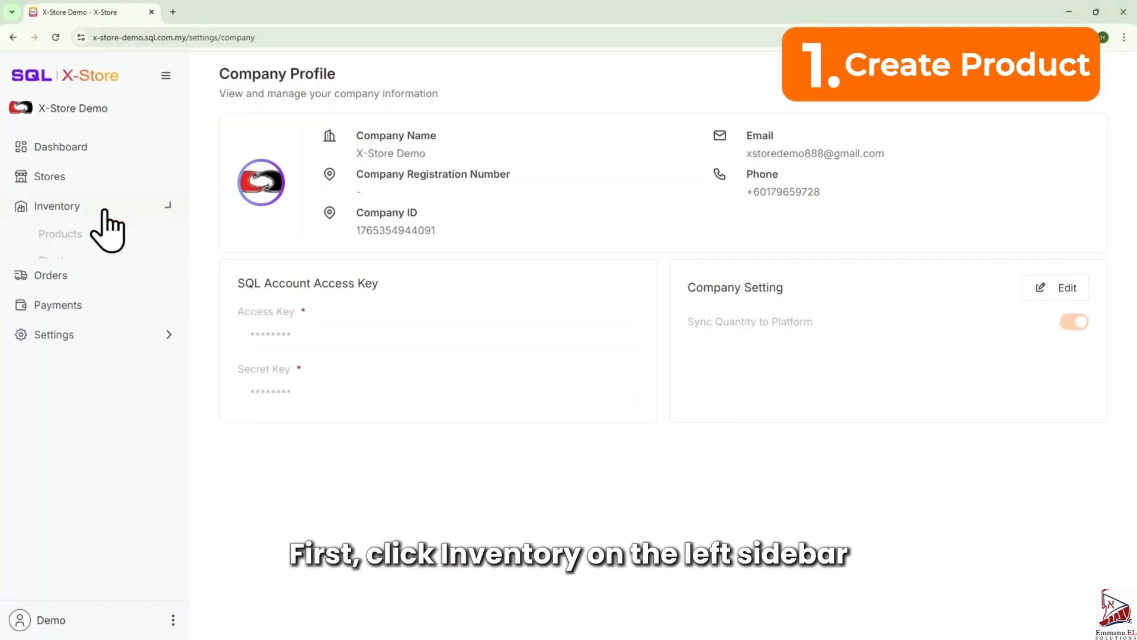
pyautogui.click(76, 237)
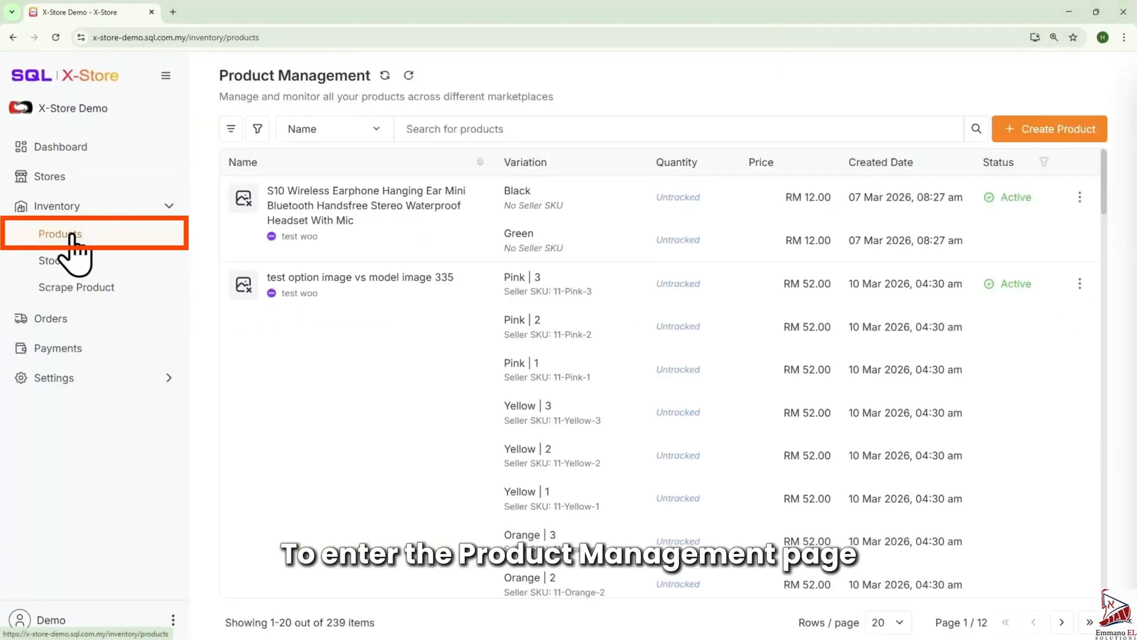
pyautogui.click(165, 76)
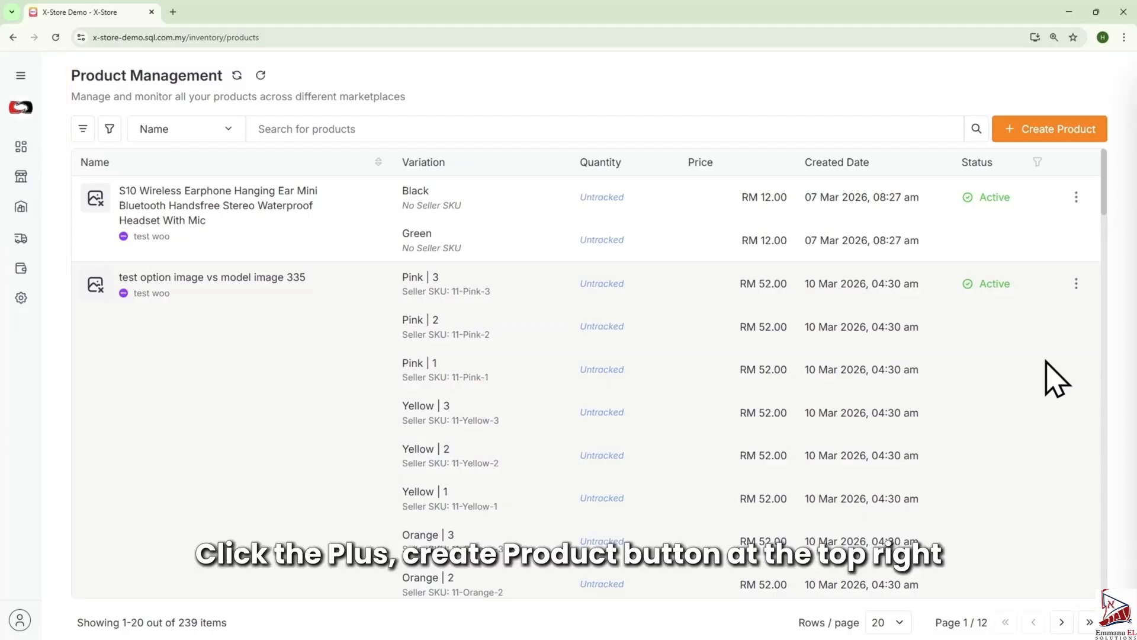
# - Start creating a product for the Shopee platform and its sandbox store
pyautogui.click(1064, 135)
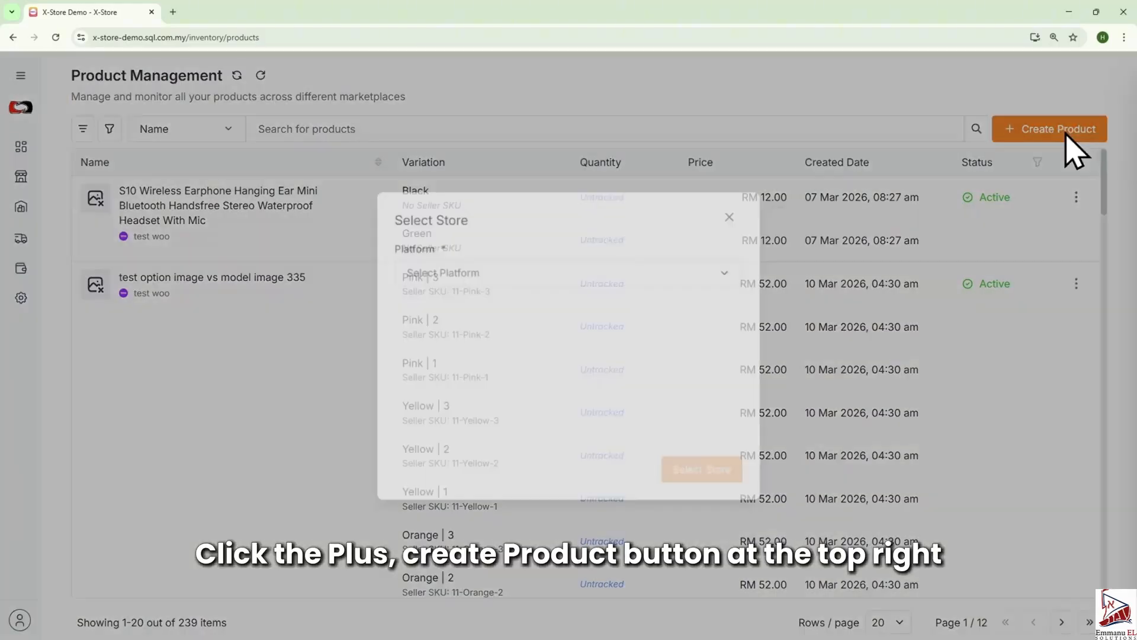
pyautogui.click(592, 274)
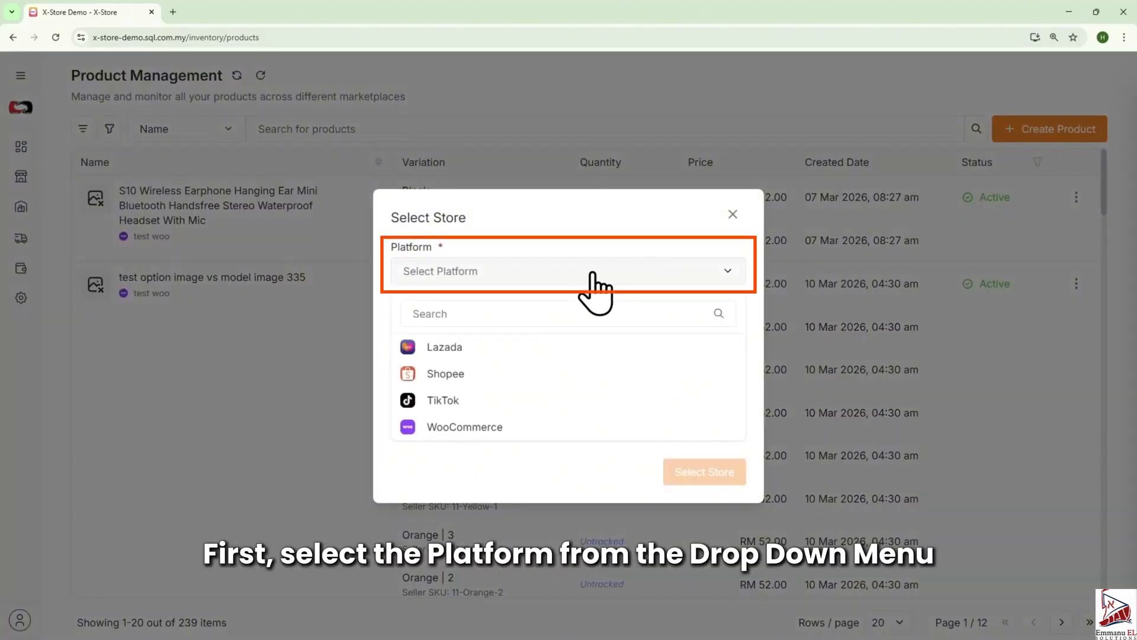
pyautogui.click(456, 374)
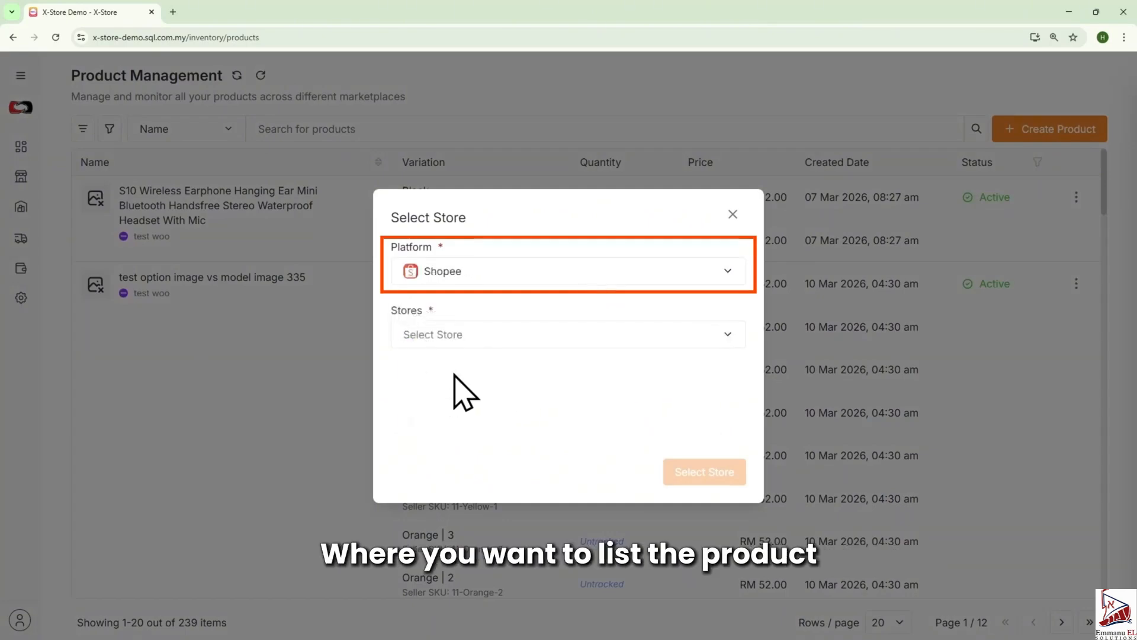
pyautogui.click(551, 336)
pyautogui.click(453, 411)
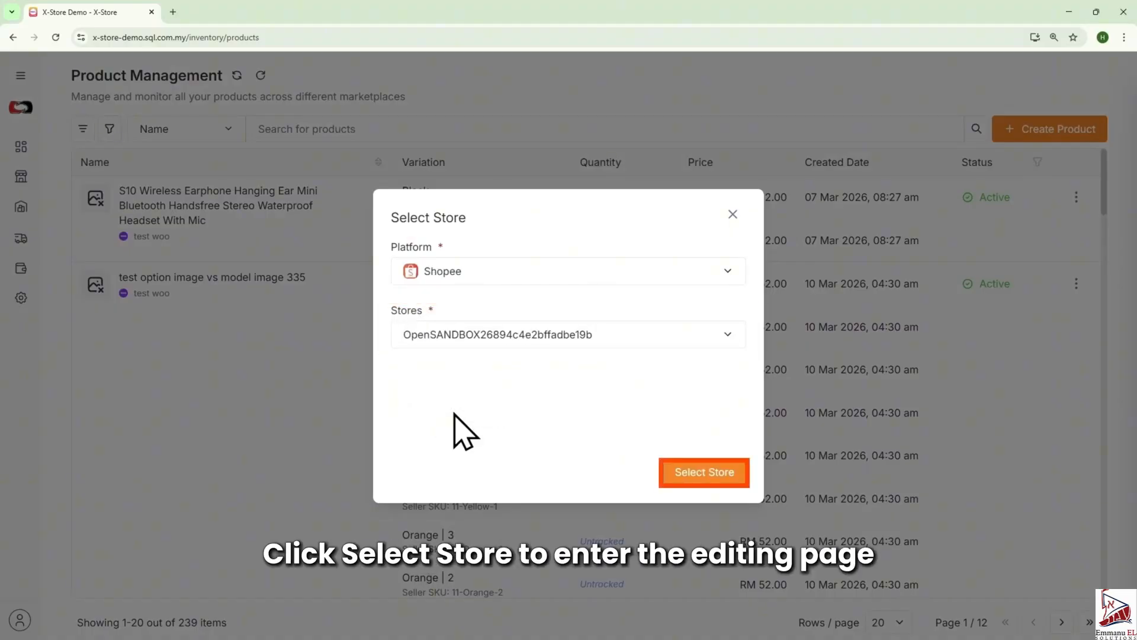
pyautogui.click(710, 474)
# - Name the product Oversized Unisex Cotton T-Shirt and set its category to Men Clothes > Tops > T-Shirts
pyautogui.click(201, 243)
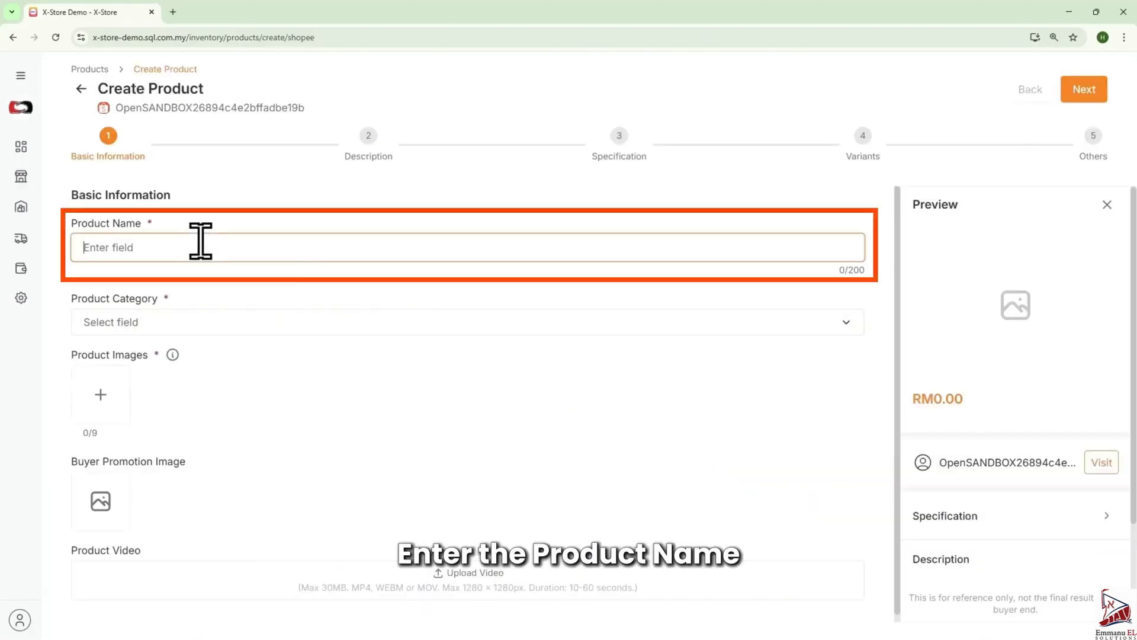
pyautogui.click(221, 295)
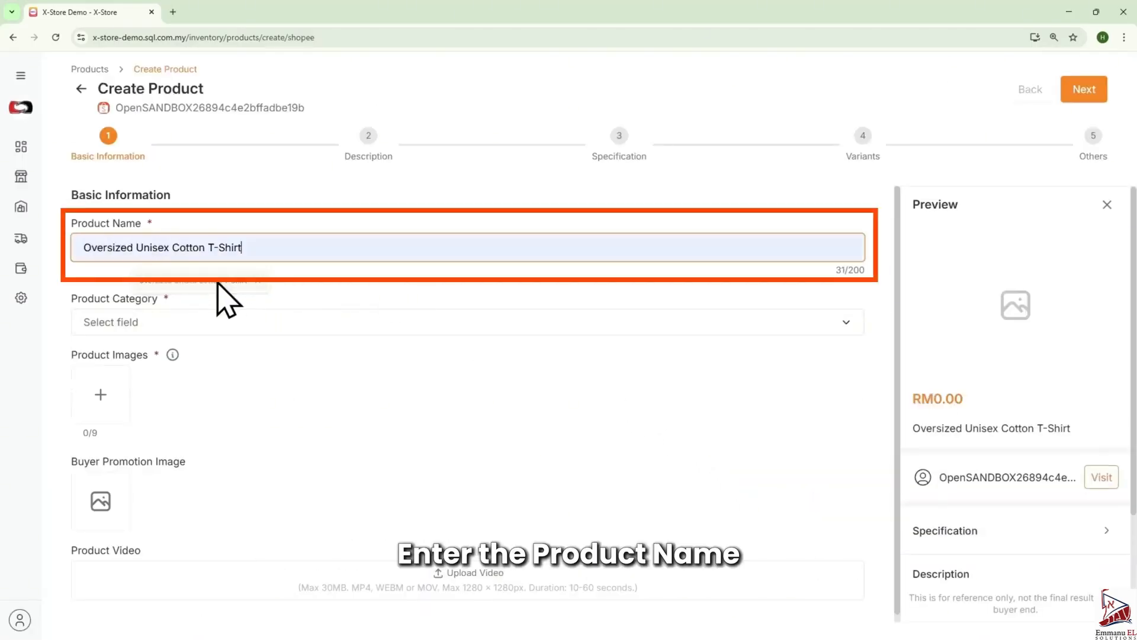
pyautogui.click(212, 323)
pyautogui.click(152, 433)
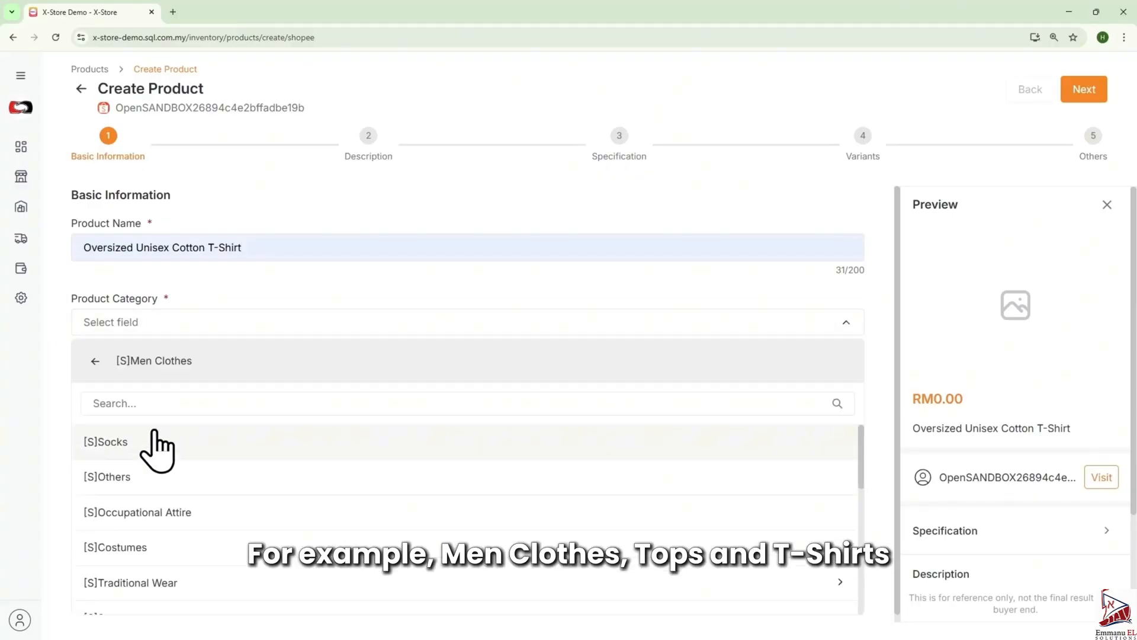
pyautogui.scroll(-5, 154, 528)
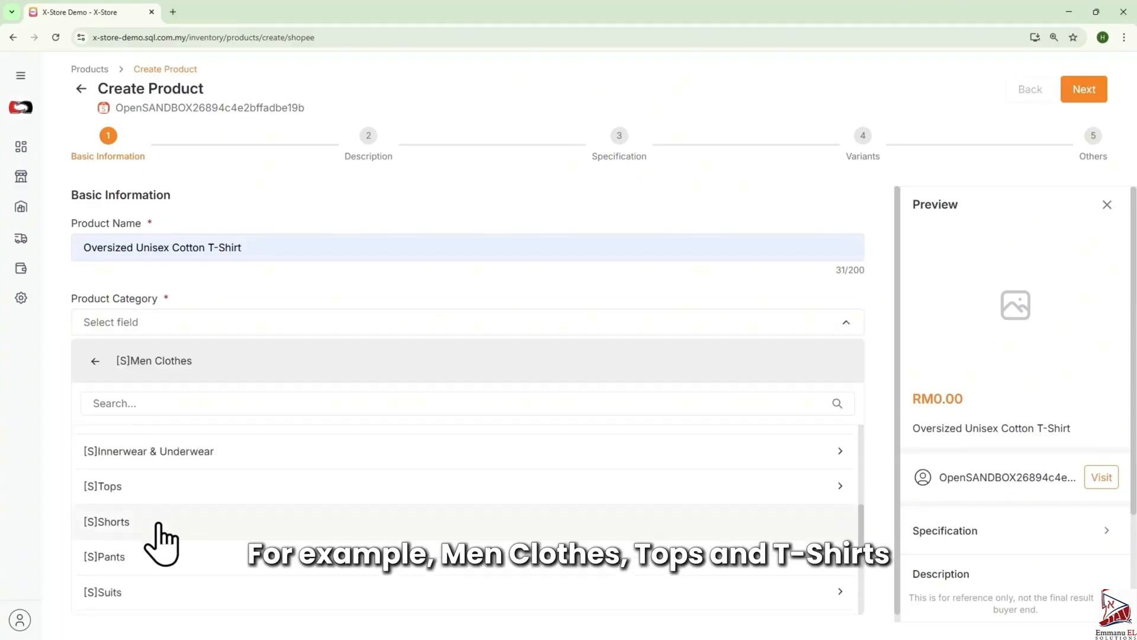
pyautogui.click(112, 482)
pyautogui.click(127, 513)
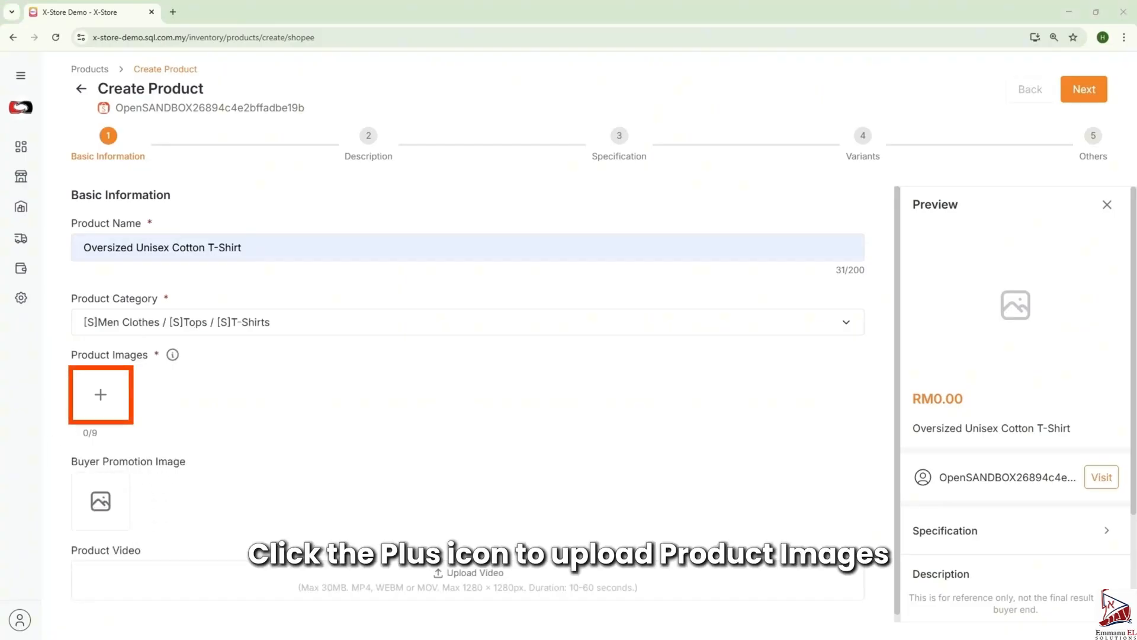
# - Upload a white T-shirt image as the first product image
pyautogui.moveTo(86, 201); pyautogui.dragTo(93, 415)
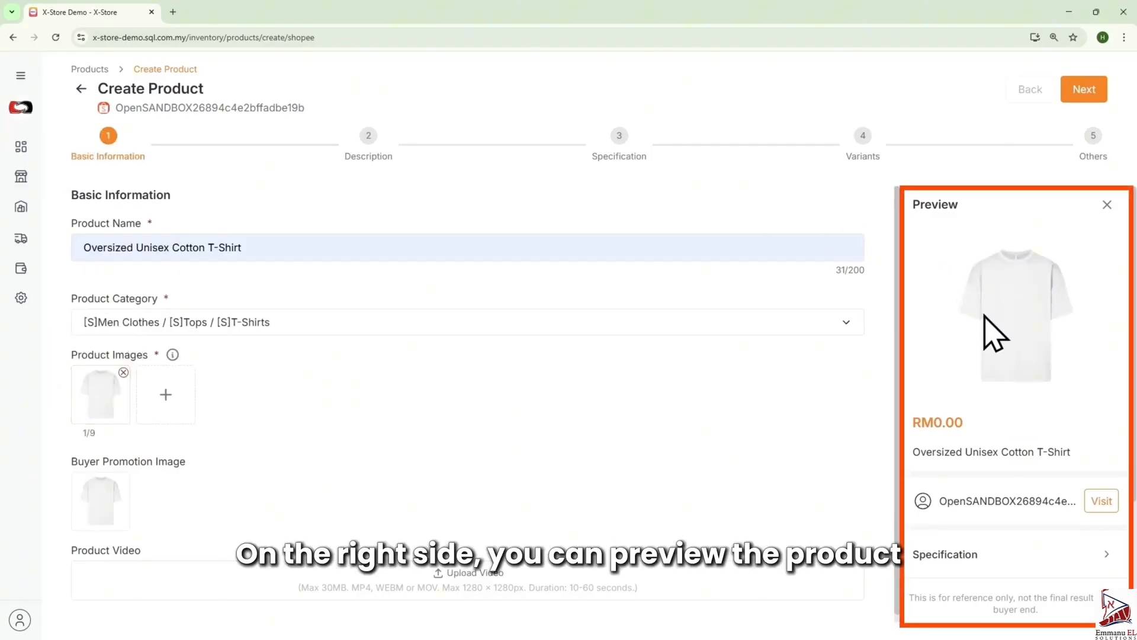
pyautogui.scroll(-3, 985, 330)
pyautogui.scroll(2, 986, 334)
pyautogui.scroll(1, 986, 334)
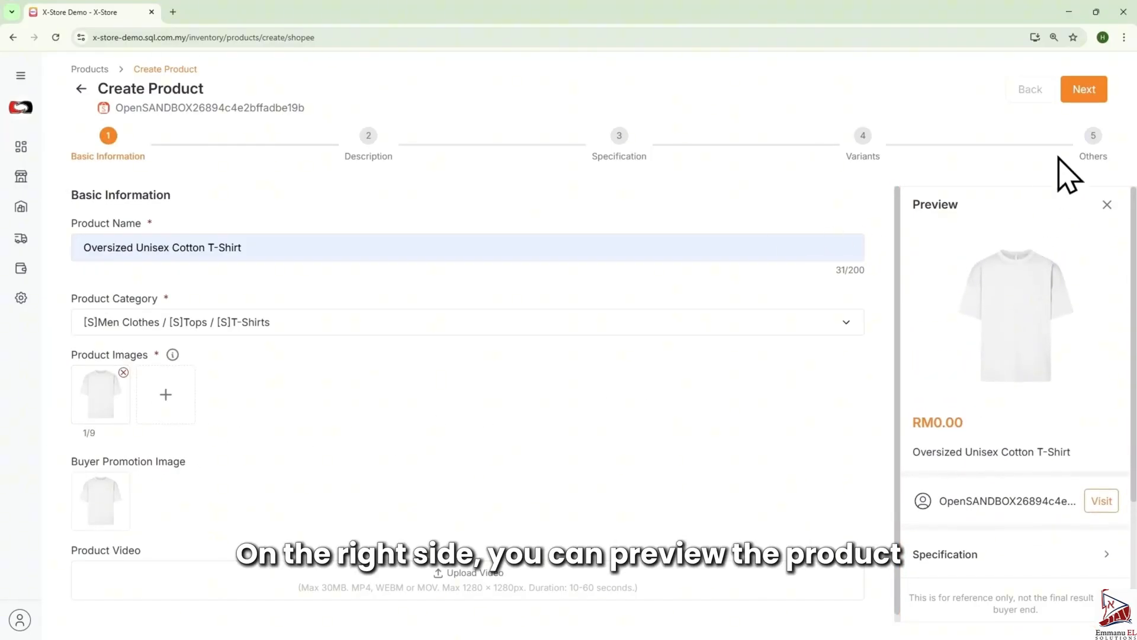
# - Paste the Cotton Unisex T-Shirt- Classic Crew Neck description as the main description and continue to Specification
pyautogui.click(1079, 93)
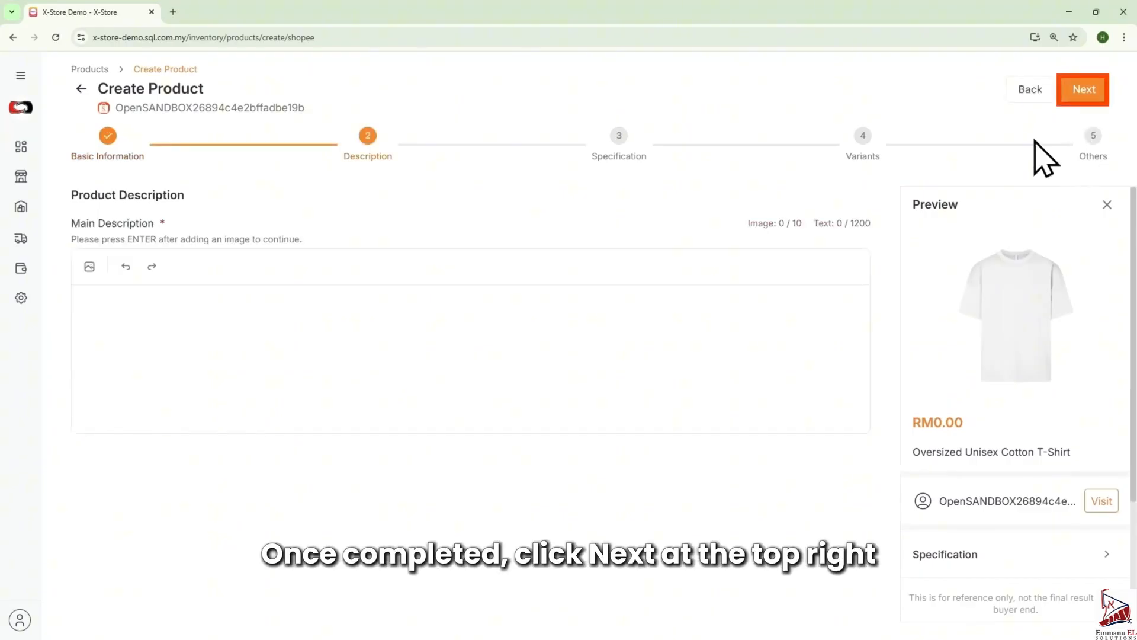
pyautogui.click(219, 305)
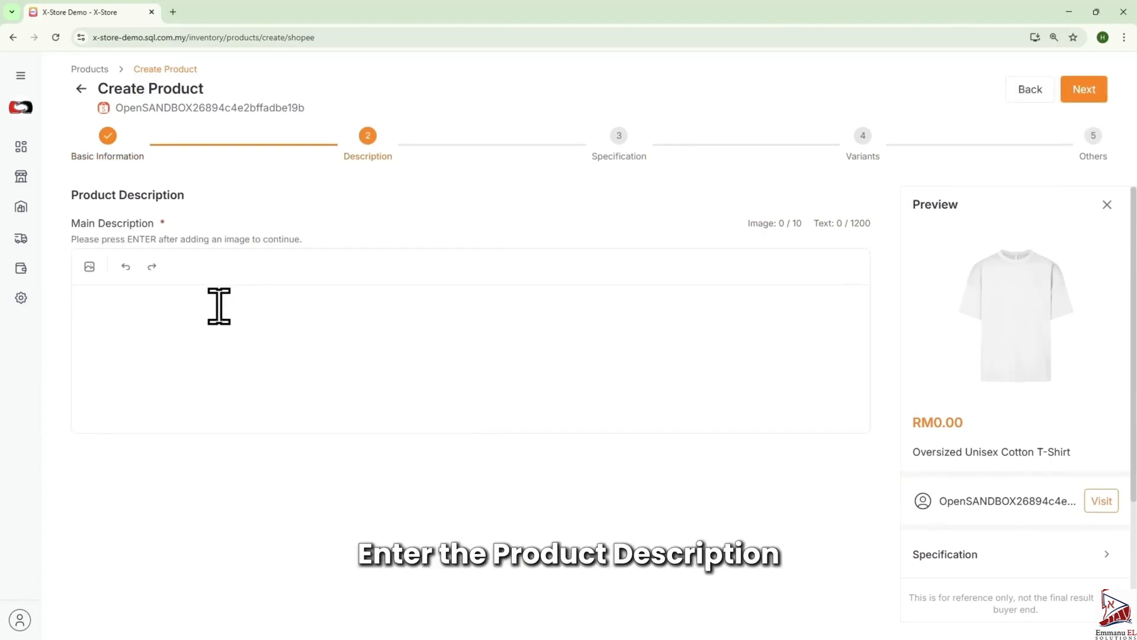
pyautogui.write("Cotton Unisex T-Shirt- Classic Crew Neck Essential wardrobe staple for everyone. This comfortable unisex t-shirt is made from 100% soft cotton with a relaxed, versatile fit. Perfect for daily wear, casual outings, or layering. Easy care and long-lasting quality. Features: 100% cotton Unisex fit Crew neck design Soft and breathable Machine washable Your new go-to tee! This super soft cotton t-shirt is perfect for everyone. Comfortable, breathable, and great for any occasion. Throw it on and you're good to go!")
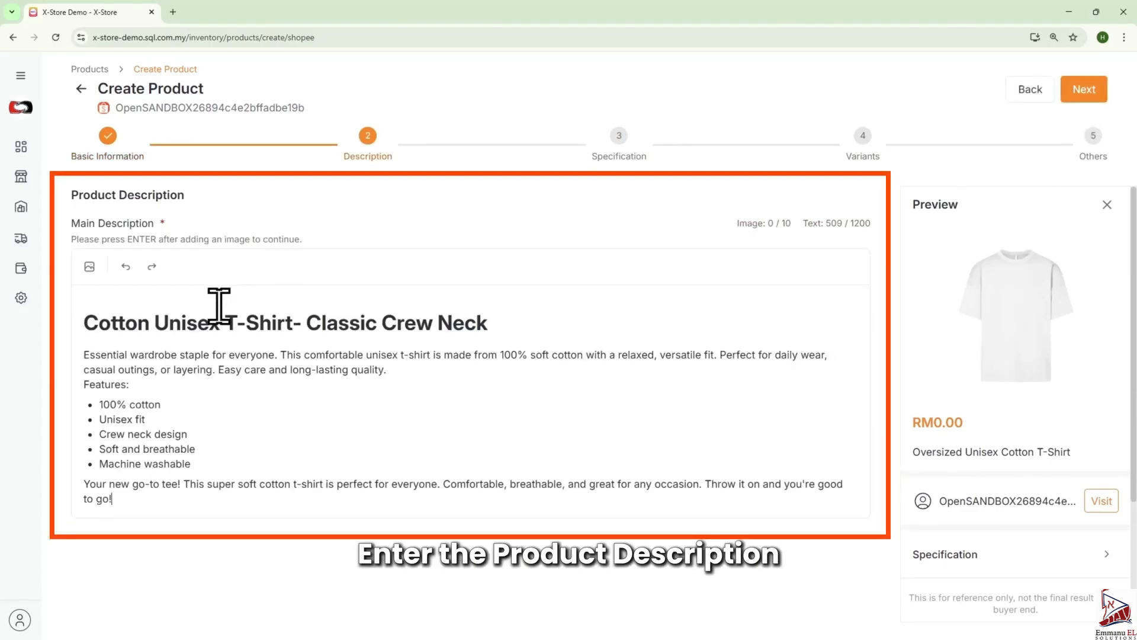
pyautogui.click(1072, 94)
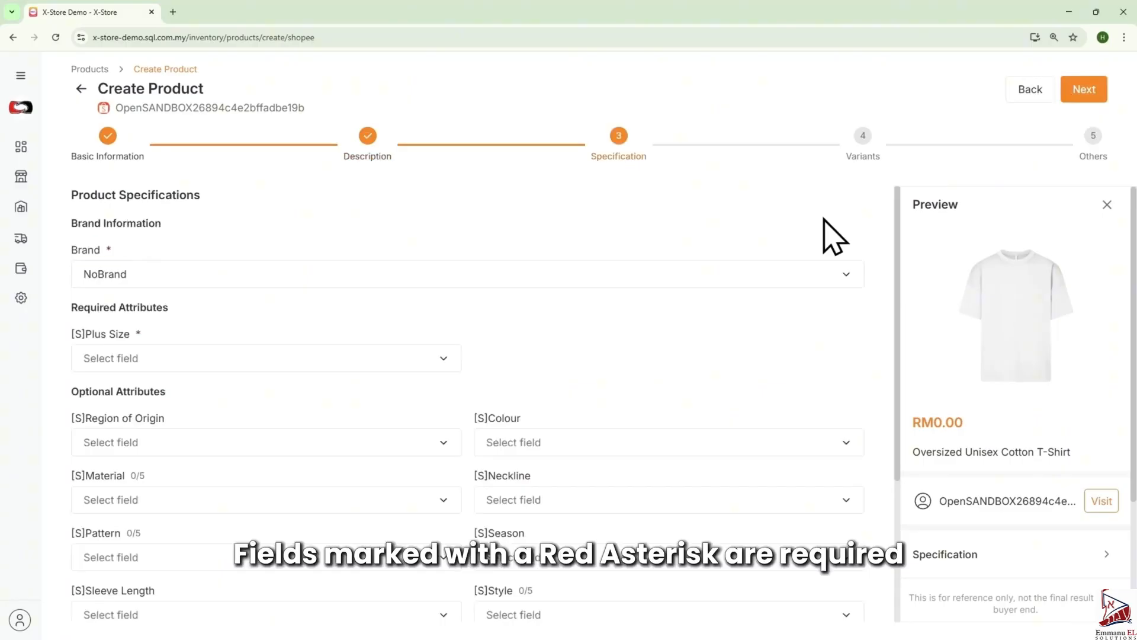
# - Set the Plus Size attribute to Yes and Region of Origin to Mainland China
pyautogui.click(328, 358)
pyautogui.click(106, 433)
pyautogui.click(189, 444)
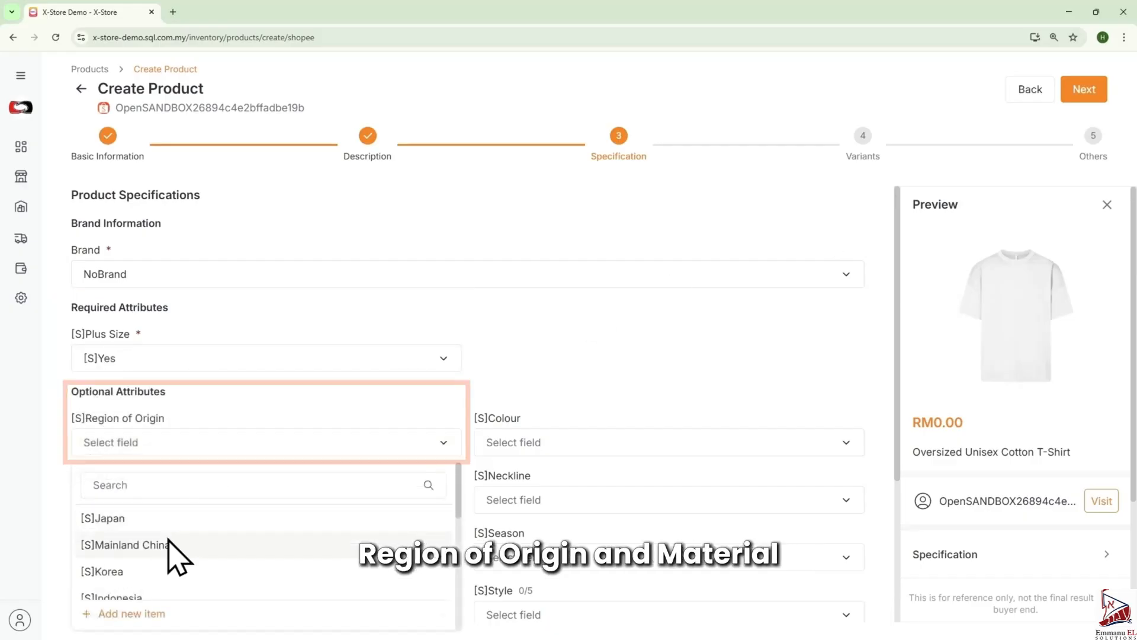
pyautogui.click(178, 543)
# - Set Material to Cotton and continue to the Variants stage
pyautogui.click(237, 501)
pyautogui.click(154, 313)
pyautogui.click(739, 332)
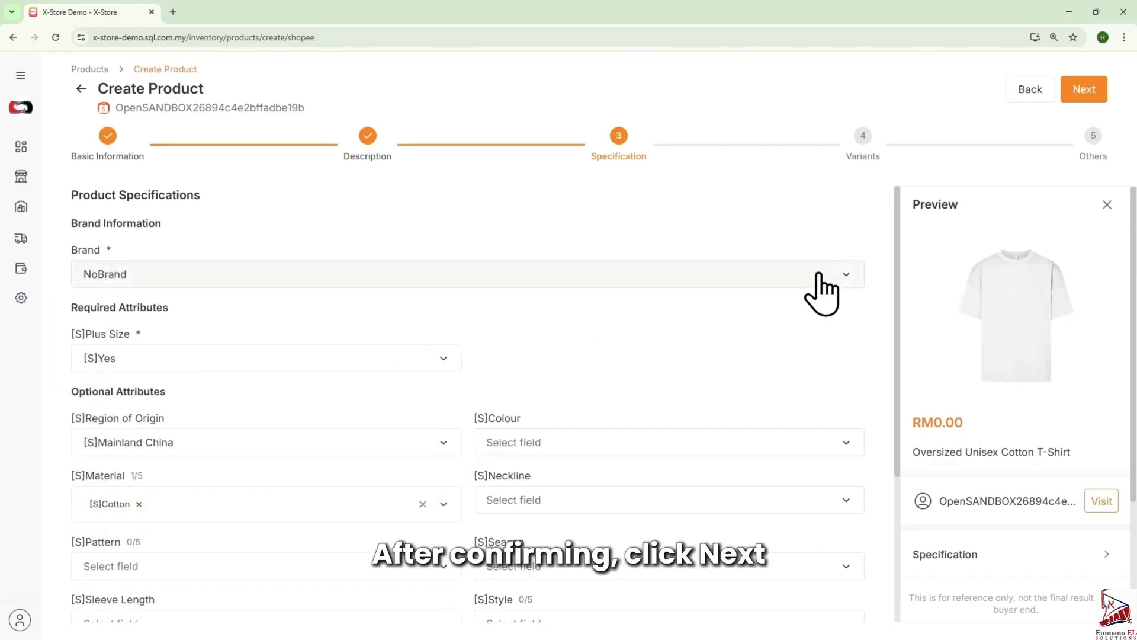
pyautogui.click(1090, 90)
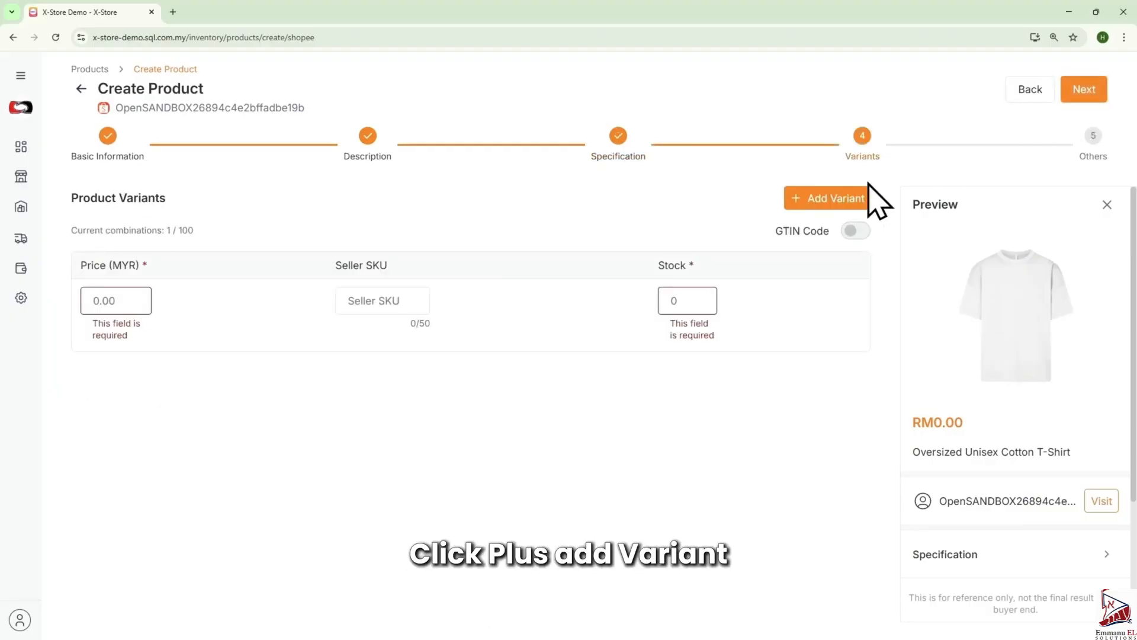
# - Add a first variant named Color with option White and attach the white T-shirt image
pyautogui.click(833, 198)
pyautogui.click(229, 296)
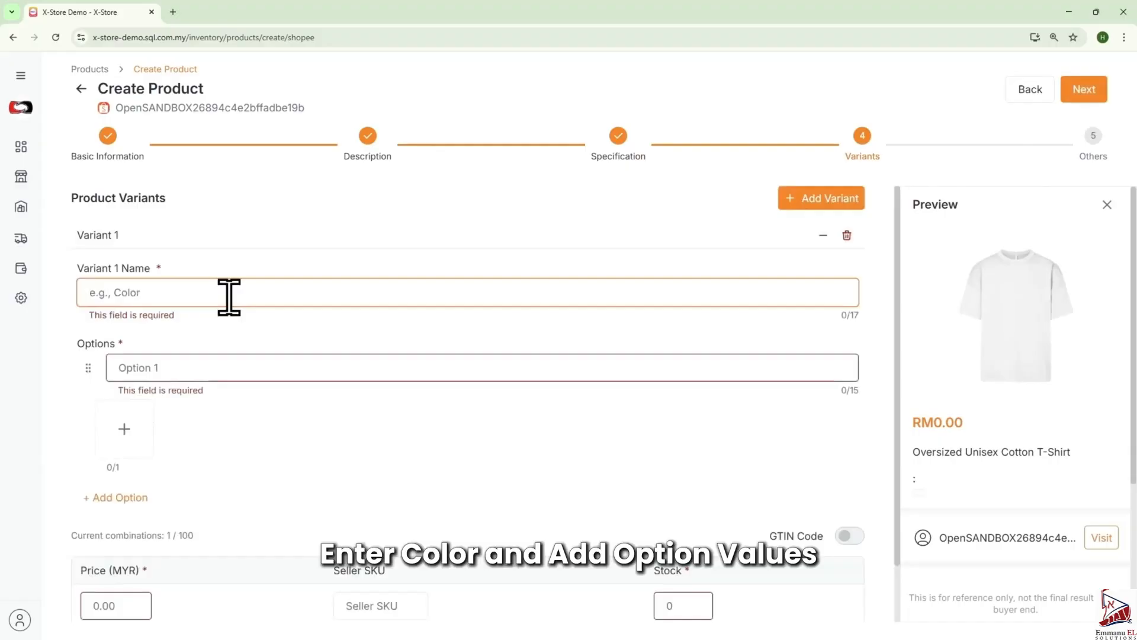
pyautogui.write('Color')
pyautogui.click(210, 363)
pyautogui.write('White')
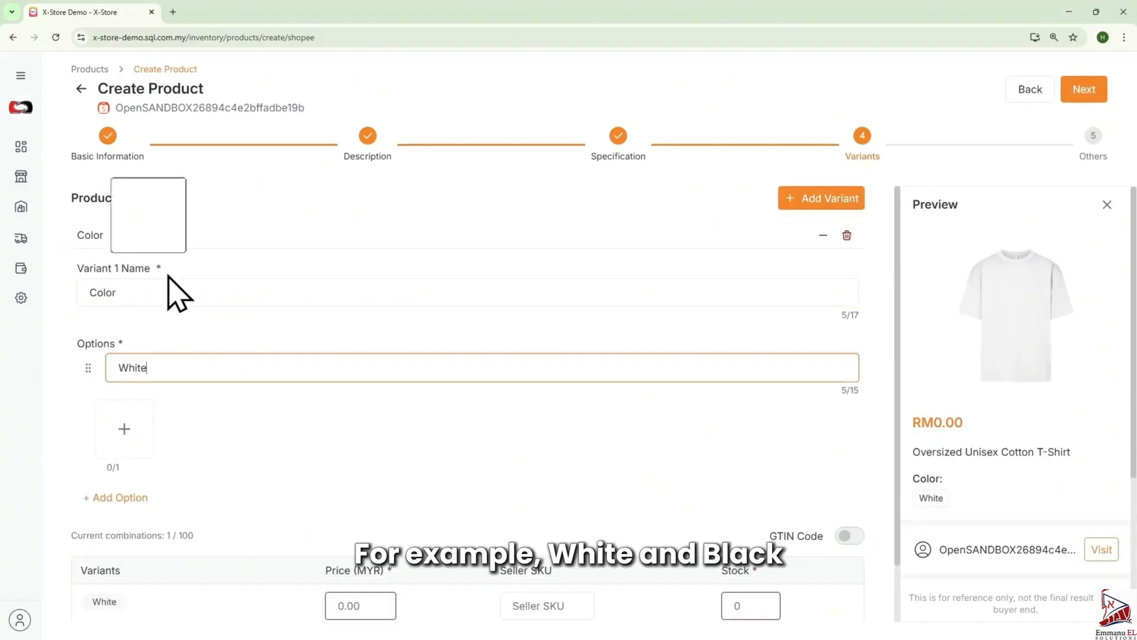
pyautogui.moveTo(178, 292); pyautogui.dragTo(126, 432)
# - Add a Black color option with a black T-shirt image and collapse the Color variant
pyautogui.click(150, 500)
pyautogui.write('Black')
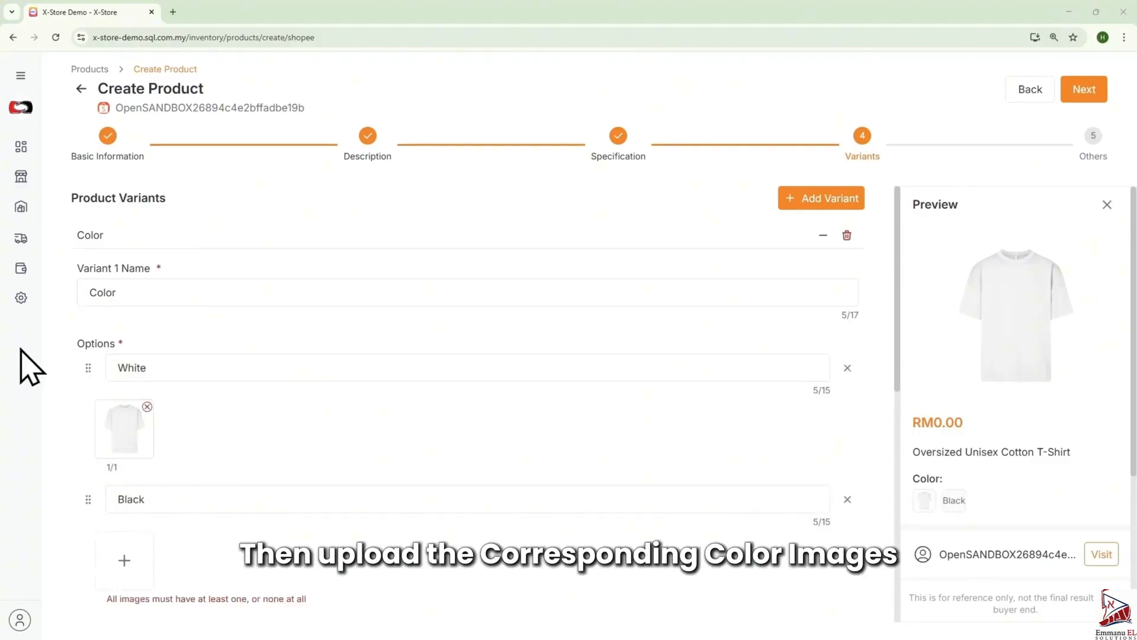
pyautogui.moveTo(20, 367); pyautogui.dragTo(125, 560)
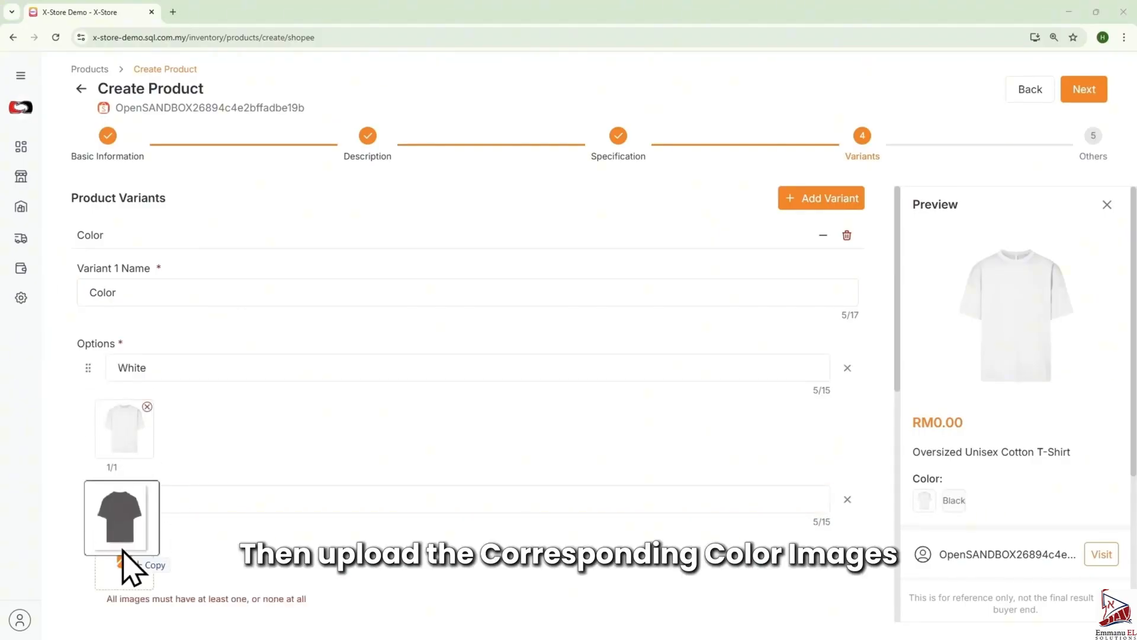
pyautogui.click(822, 234)
# - Add a second variant named Size with options S, M and L, then collapse it
pyautogui.click(821, 199)
pyautogui.click(210, 323)
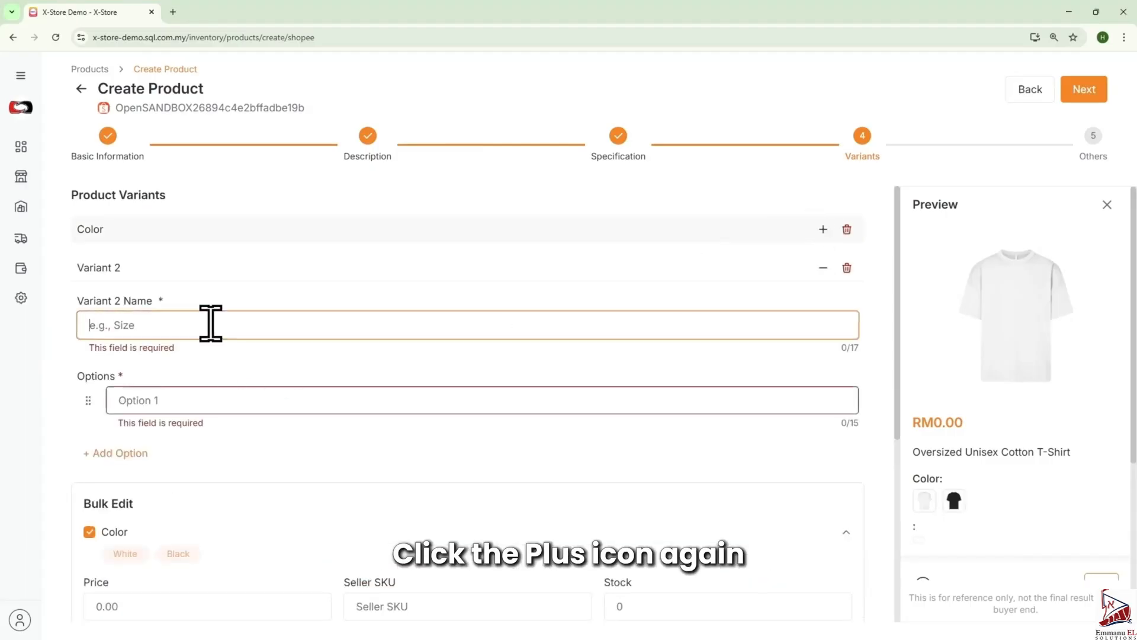
pyautogui.write('Size')
pyautogui.click(216, 394)
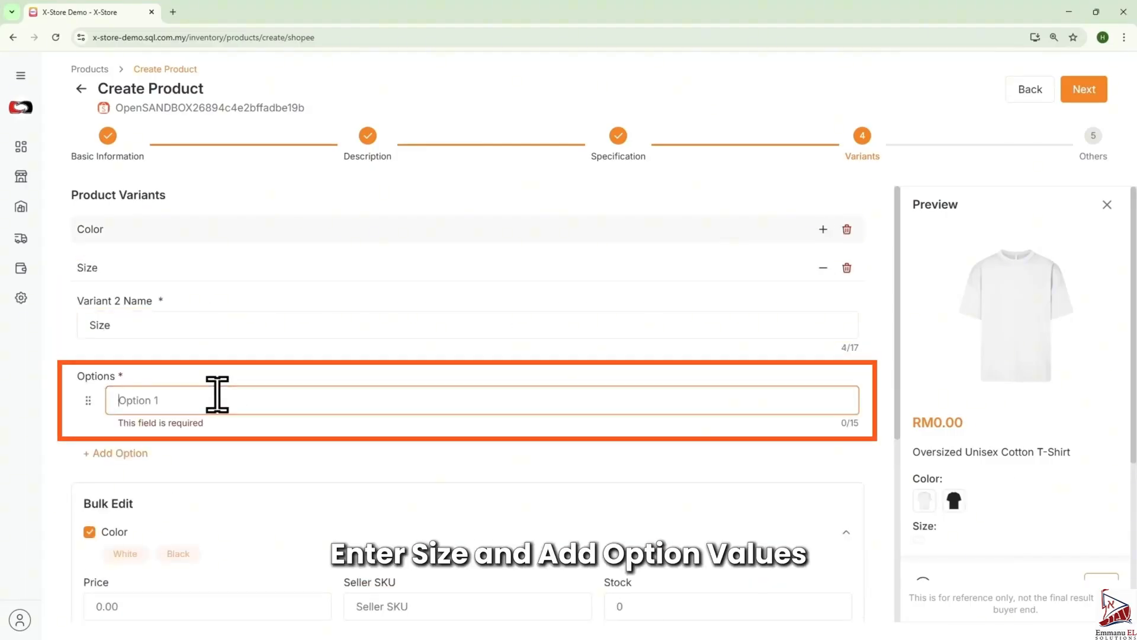
pyautogui.write('S')
pyautogui.click(173, 457)
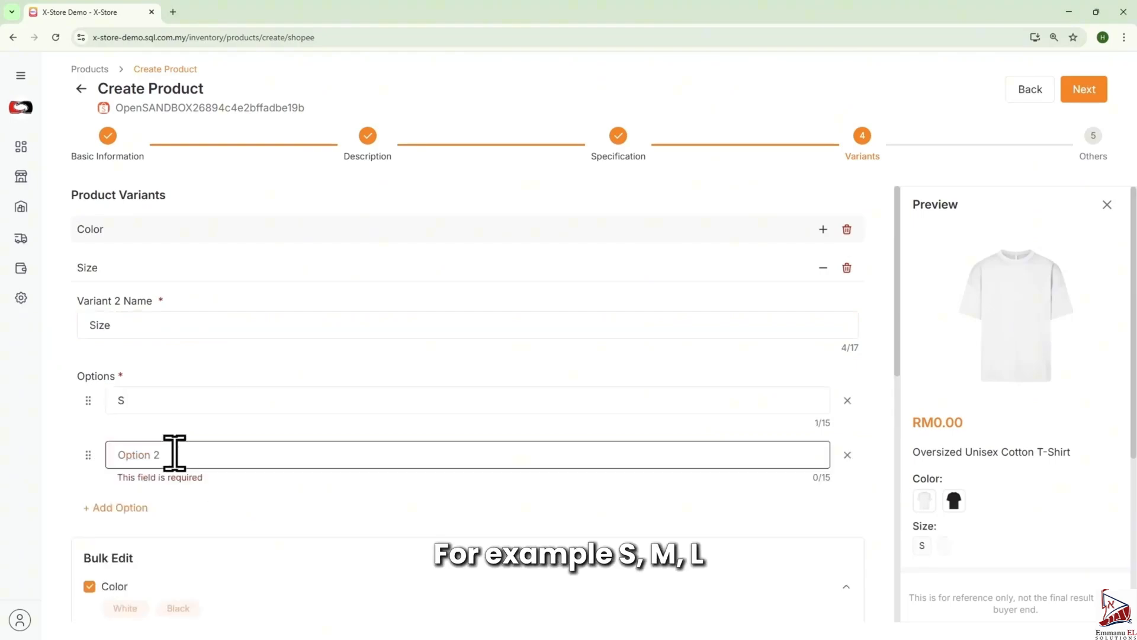
pyautogui.click(145, 507)
pyautogui.write('L')
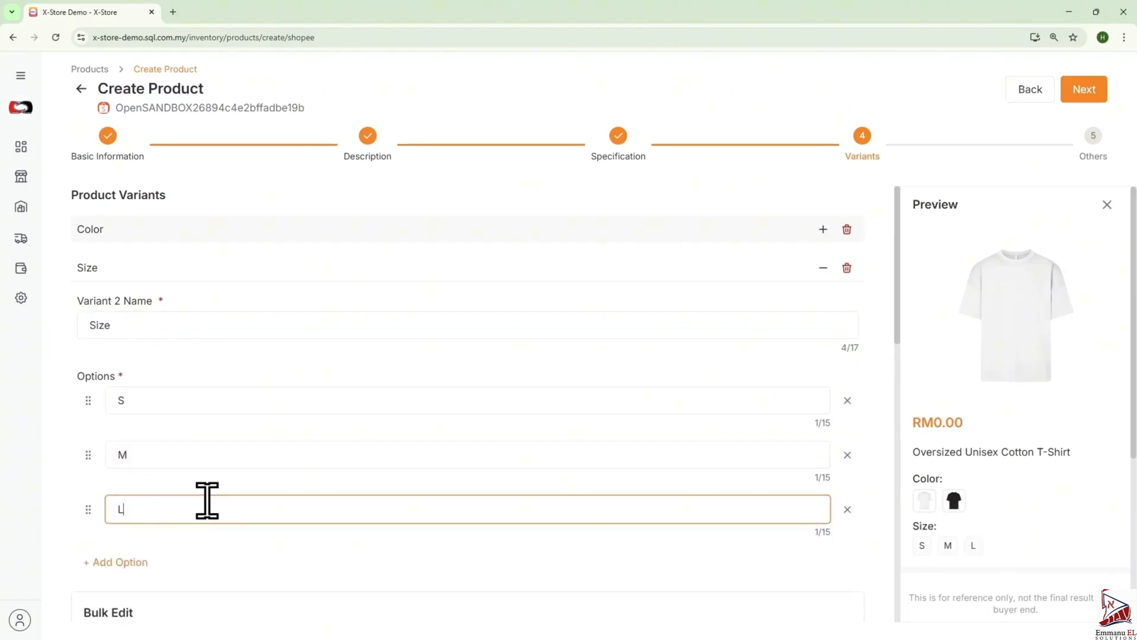
pyautogui.click(823, 268)
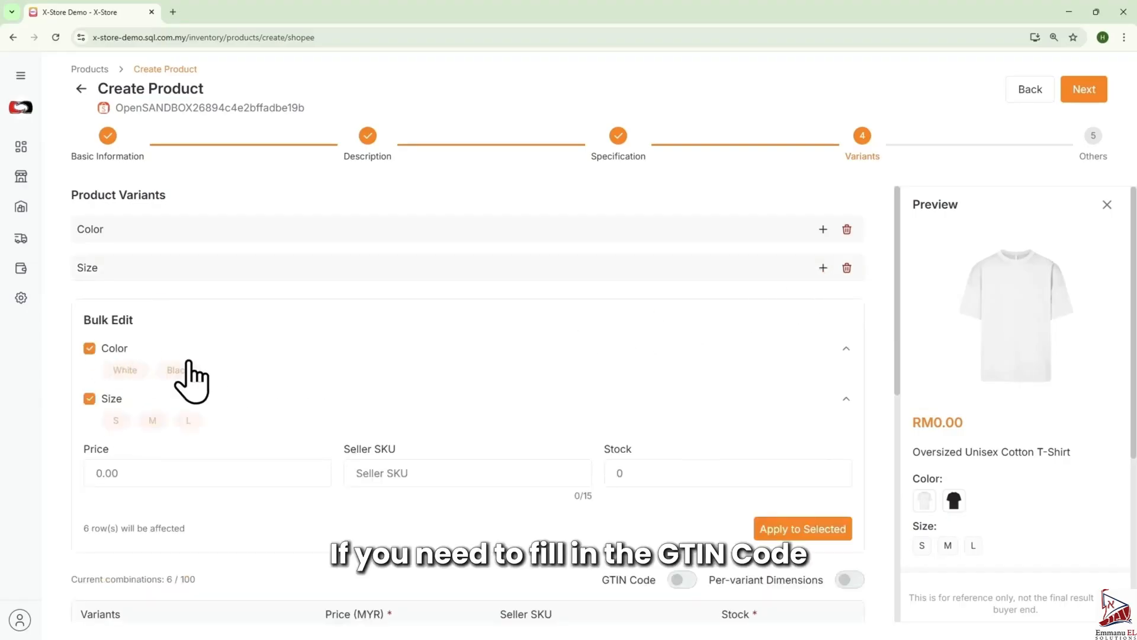
pyautogui.scroll(-3, 680, 419)
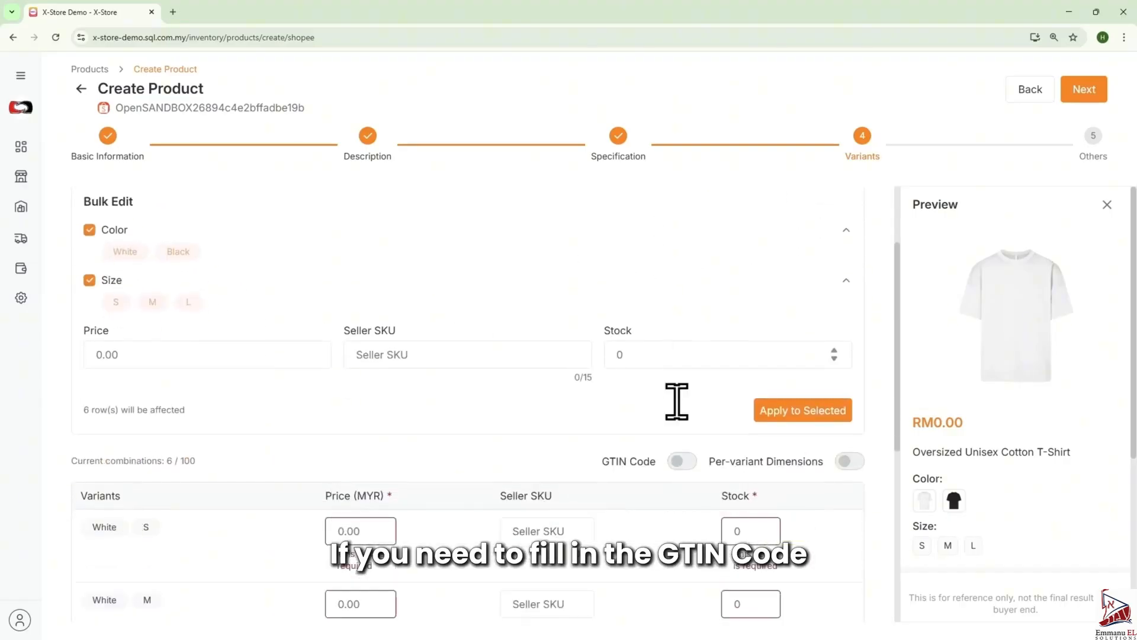
pyautogui.click(680, 461)
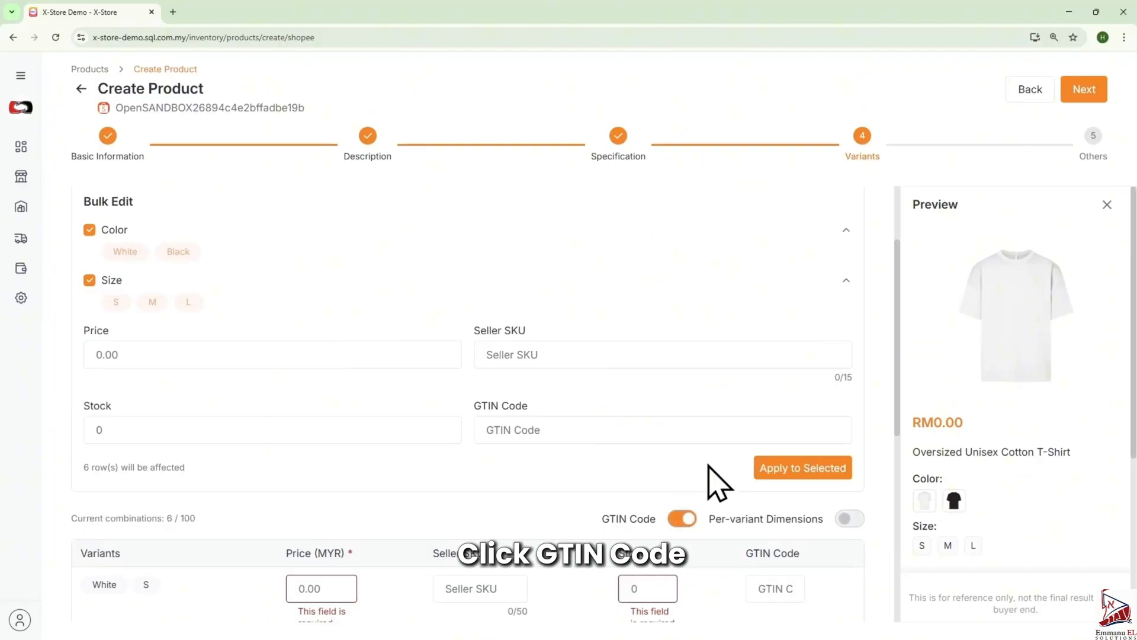
pyautogui.click(850, 520)
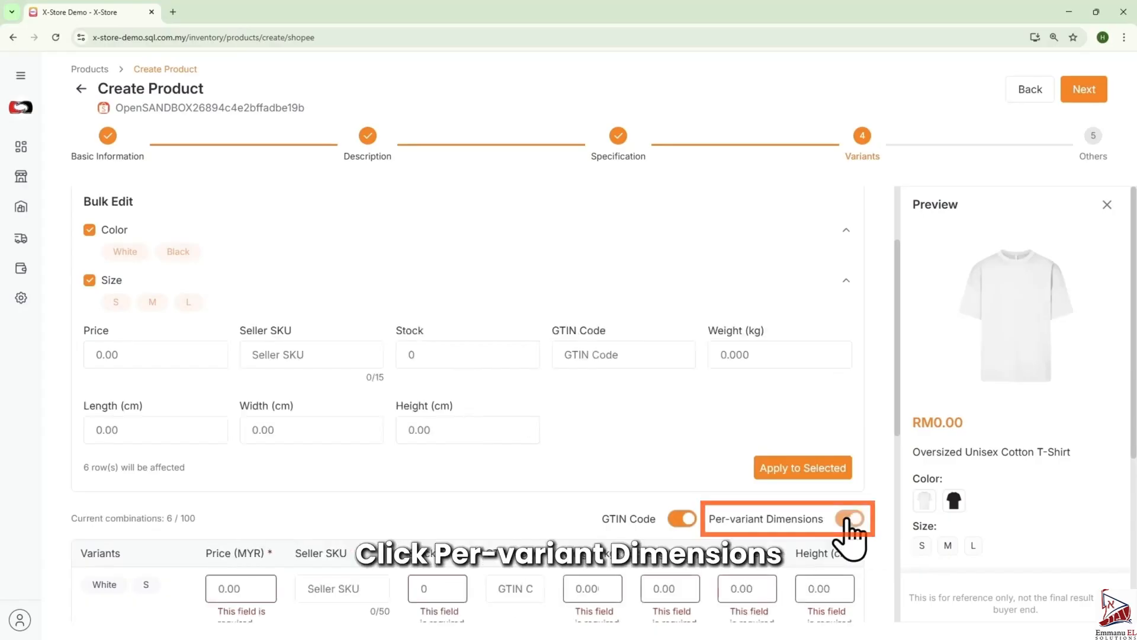
pyautogui.click(847, 519)
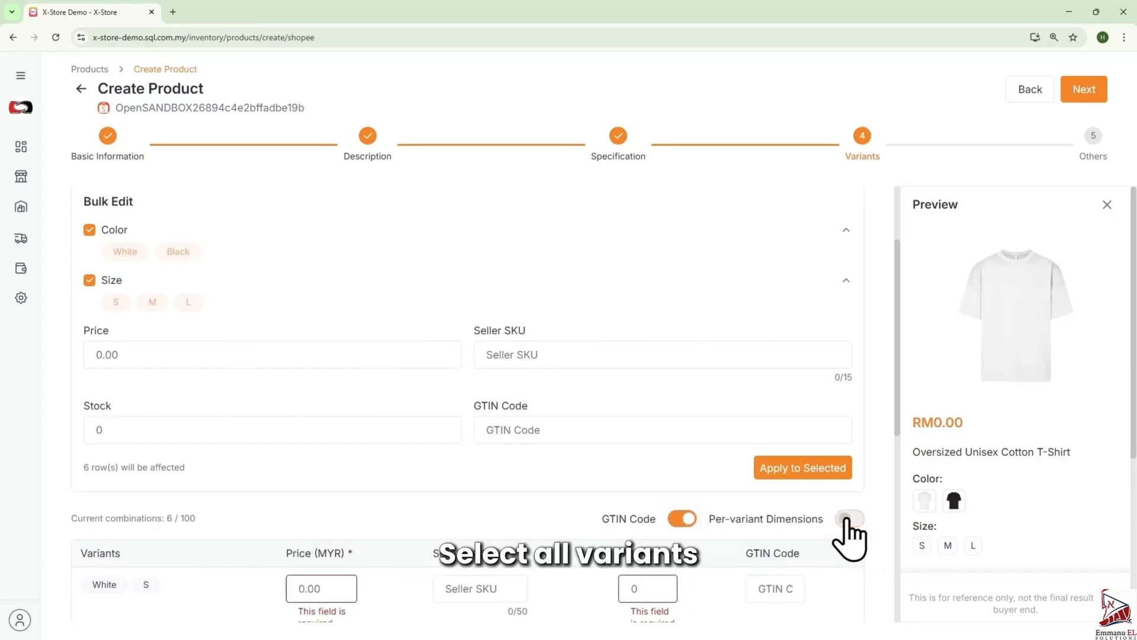
pyautogui.click(687, 521)
# - Bulk-set all variants to price 15, seller SKU T-Shirt and stock 300, and apply to the selected variants
pyautogui.click(261, 358)
pyautogui.write('15')
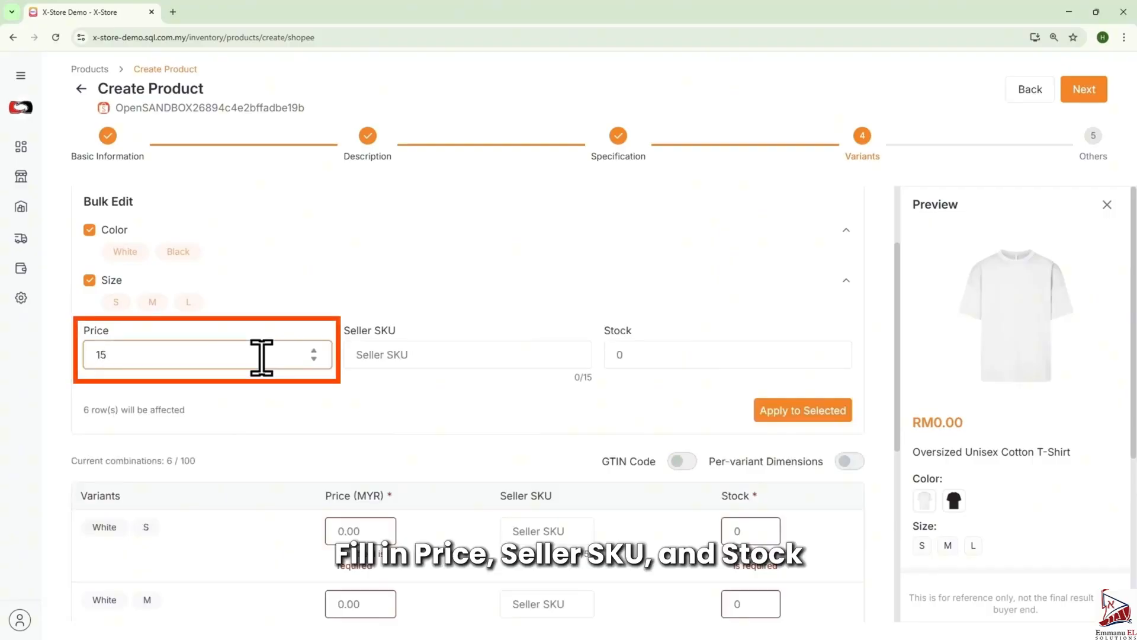
pyautogui.click(421, 355)
pyautogui.write('T-Shirt')
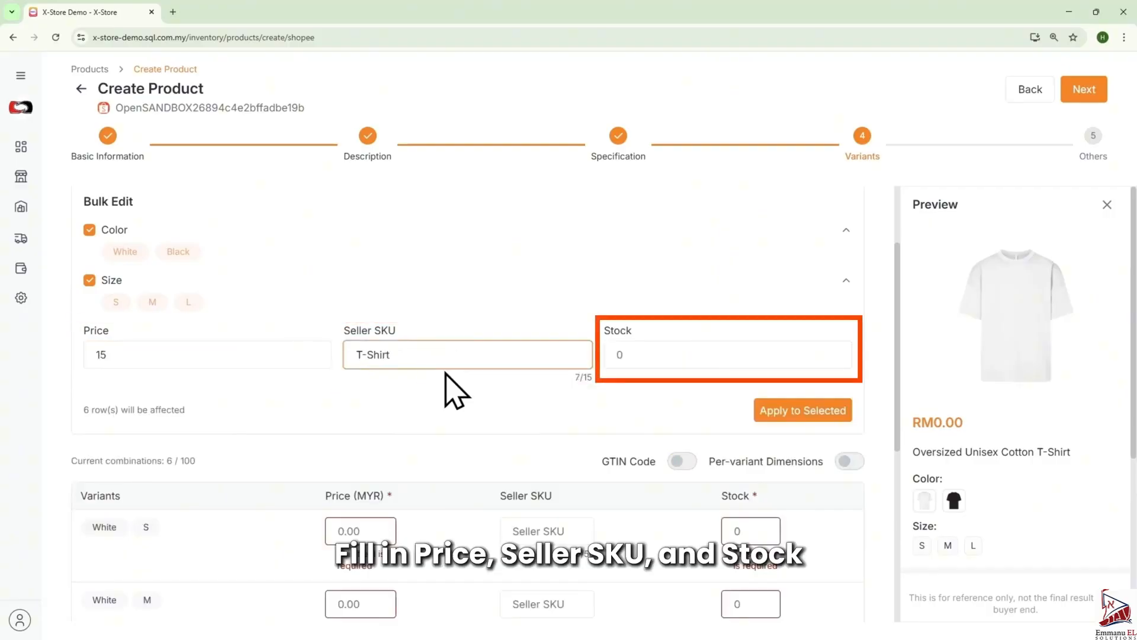
pyautogui.click(655, 354)
pyautogui.write('300')
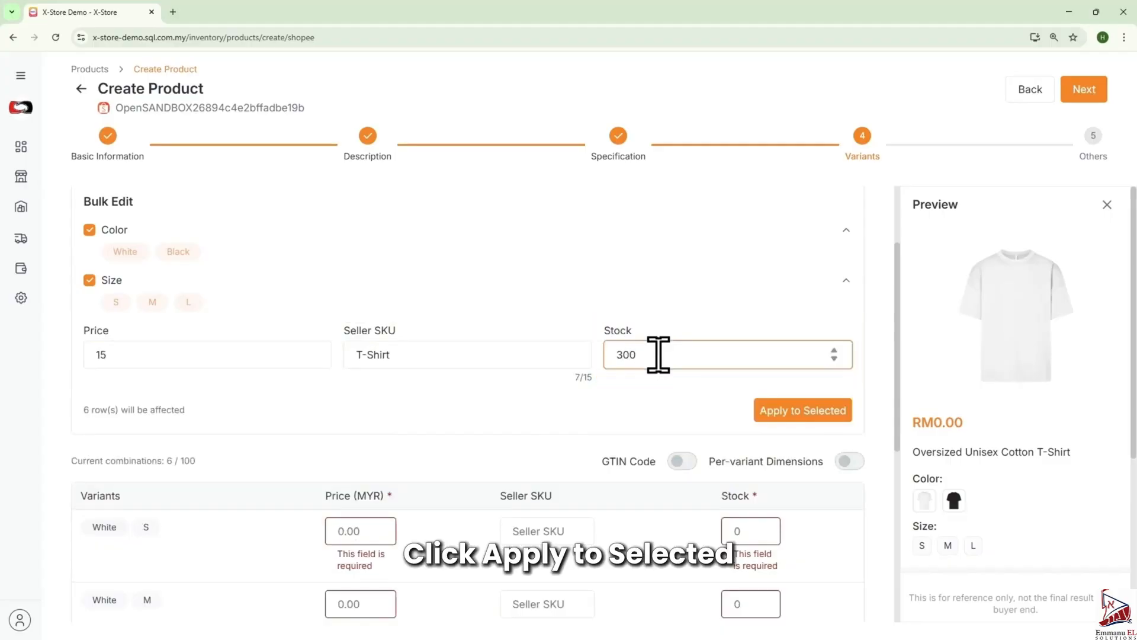
pyautogui.click(787, 410)
pyautogui.scroll(-4, 792, 427)
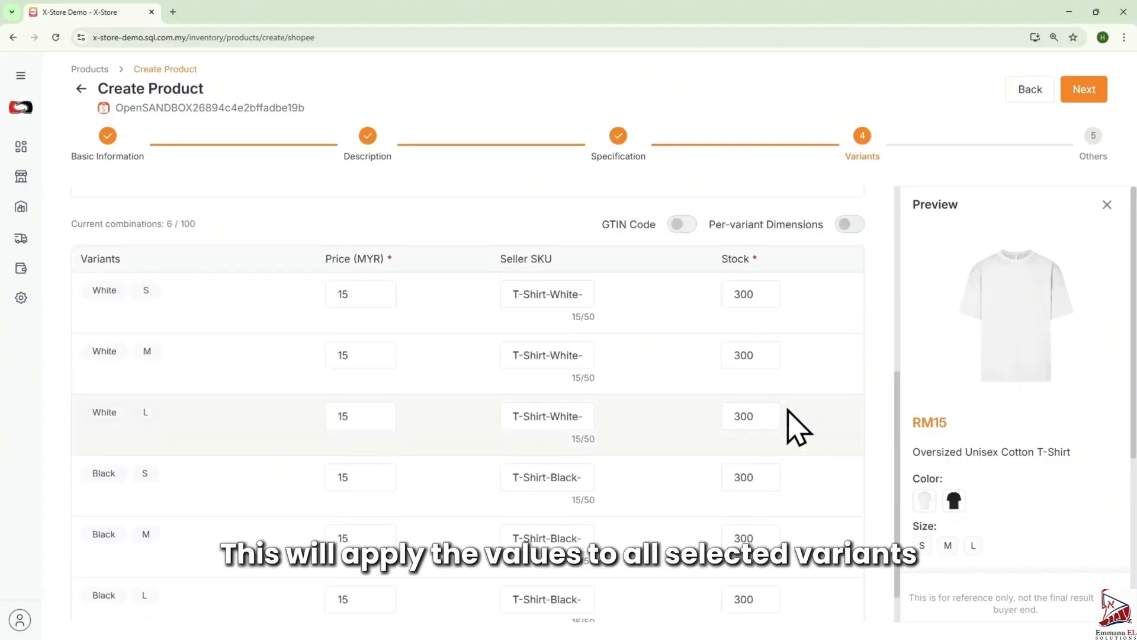
pyautogui.scroll(6, 797, 427)
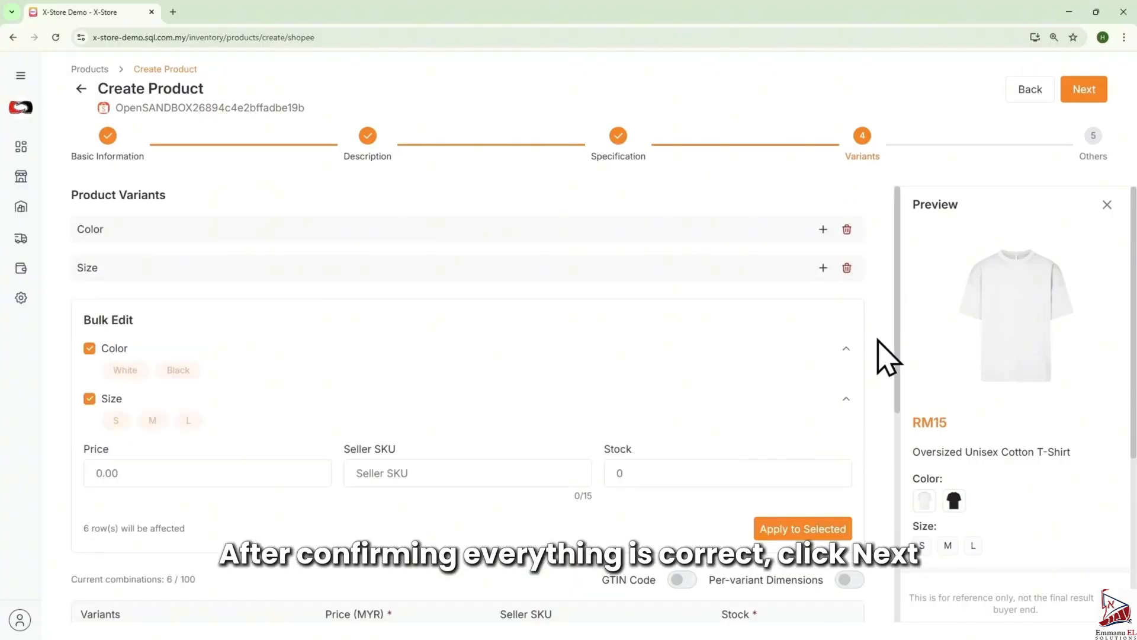
# - Continue to the Others stage and set the product Condition to New
pyautogui.click(1081, 92)
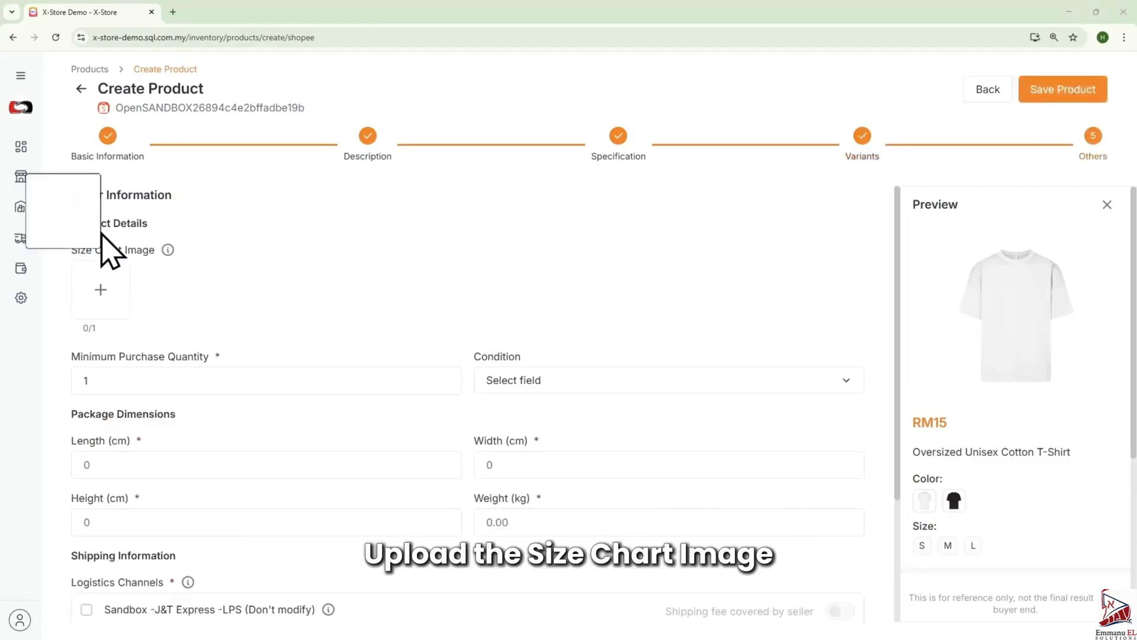
pyautogui.click(569, 388)
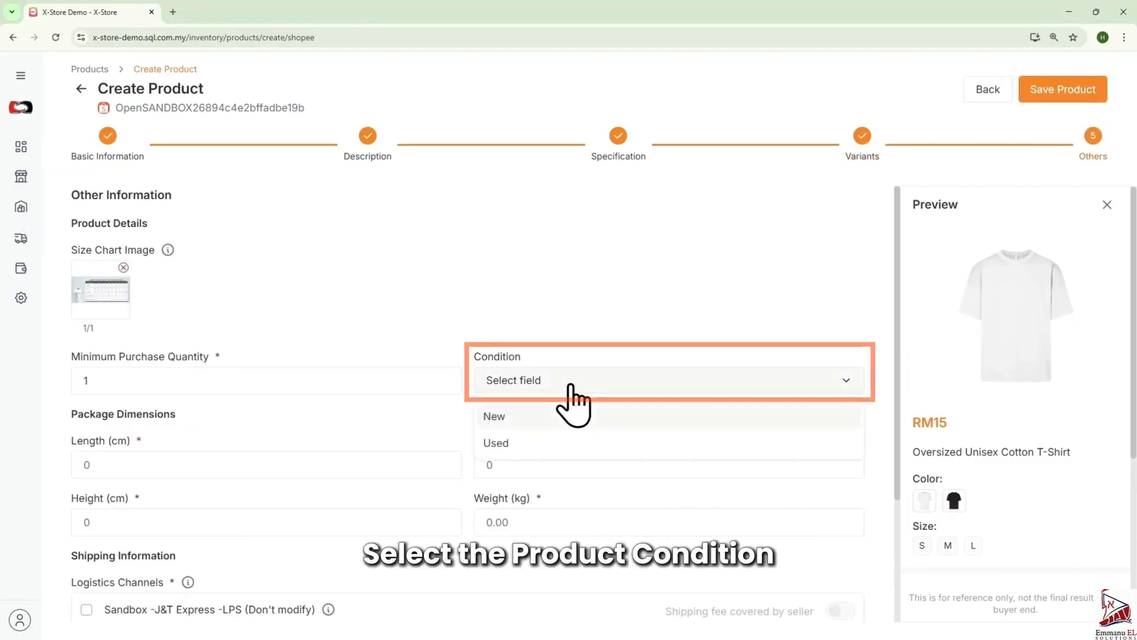
pyautogui.click(522, 417)
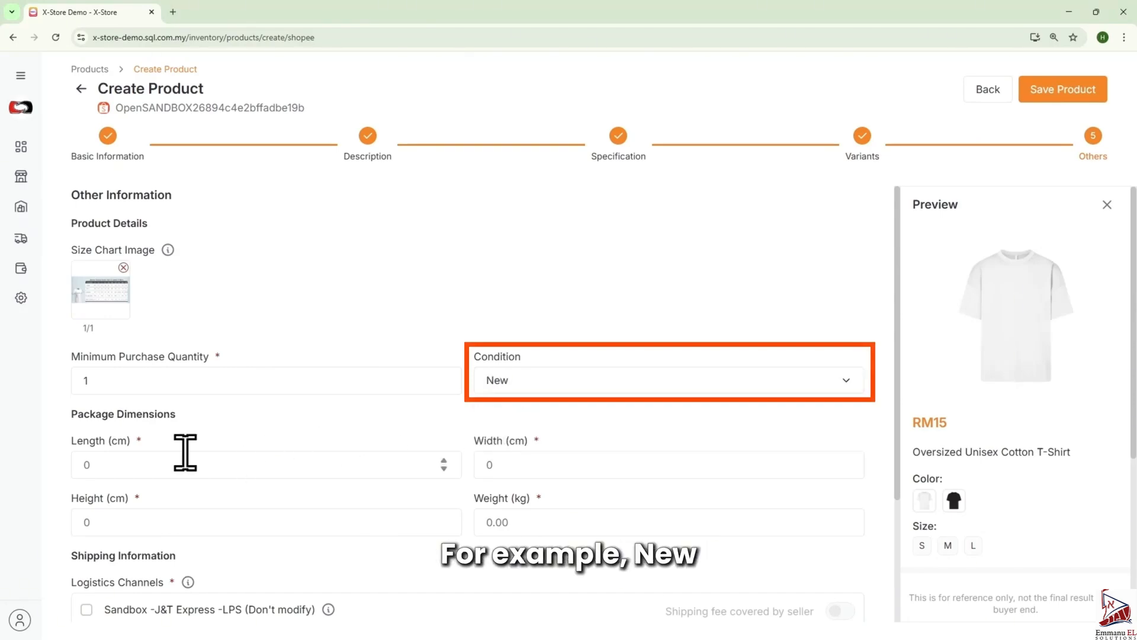
# - Set package length, width and height to 15 cm each and weight to 1.99 kg
pyautogui.click(157, 464)
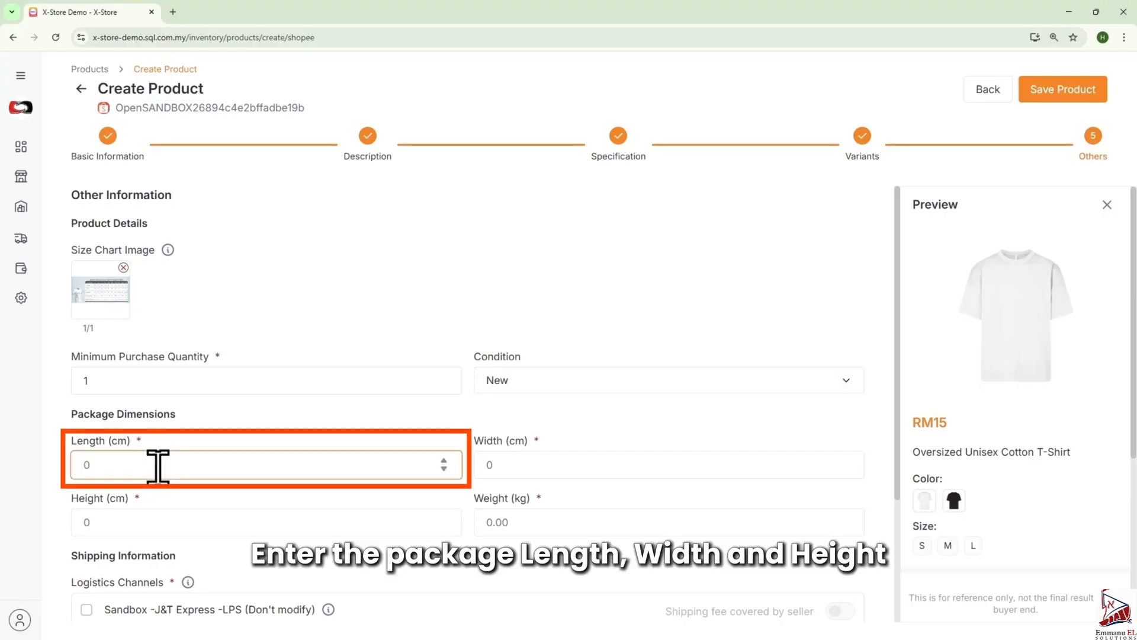
pyautogui.write('15')
pyautogui.click(517, 464)
pyautogui.write('15')
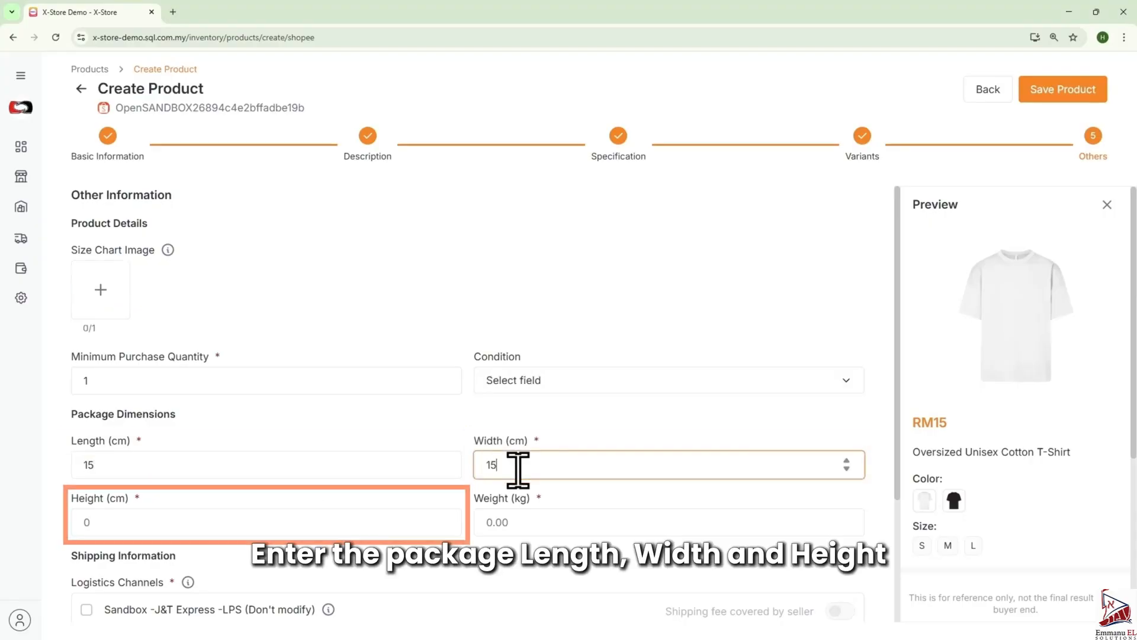
pyautogui.click(183, 518)
pyautogui.click(530, 524)
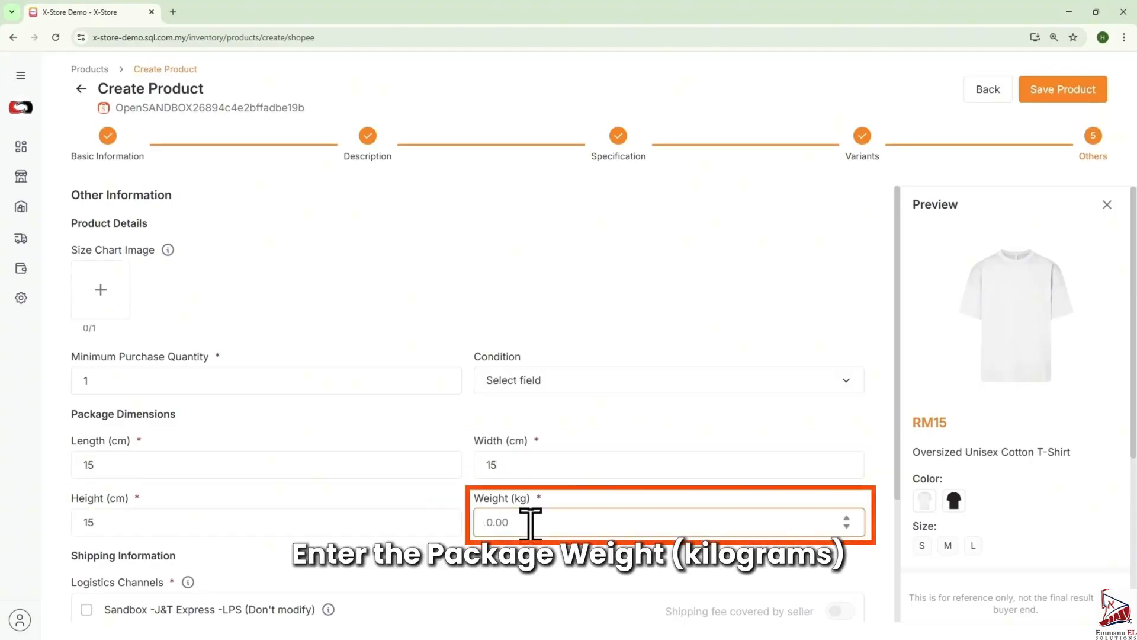
pyautogui.scroll(-3, 531, 524)
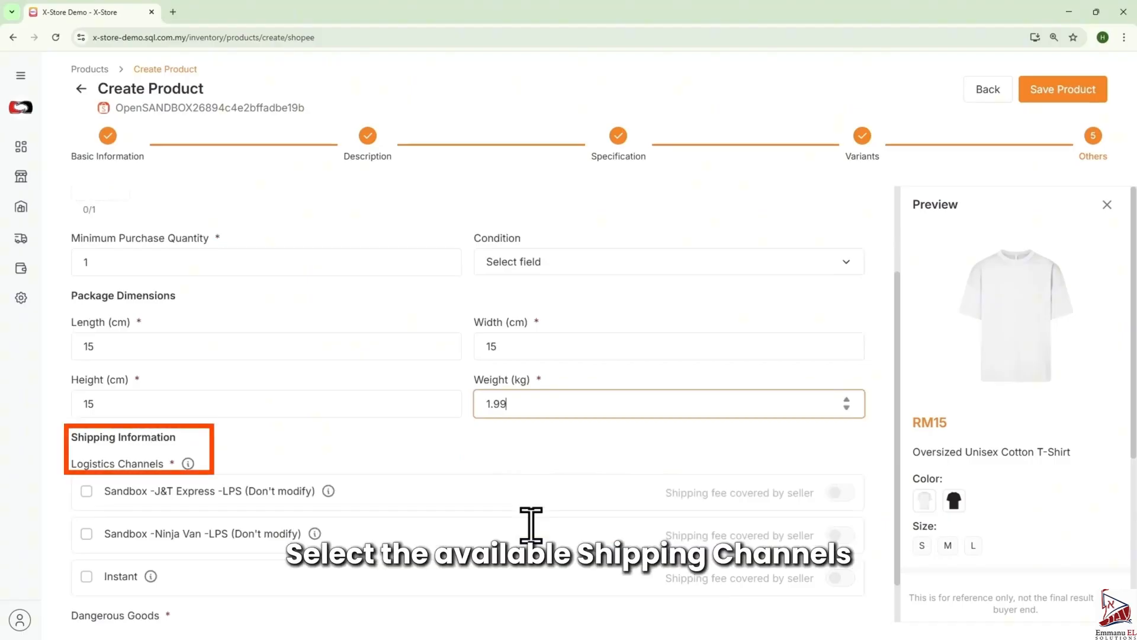
# - Enable the Sandbox J&T Express and Ninja Van logistics channels and save the product
pyautogui.scroll(-1, 531, 524)
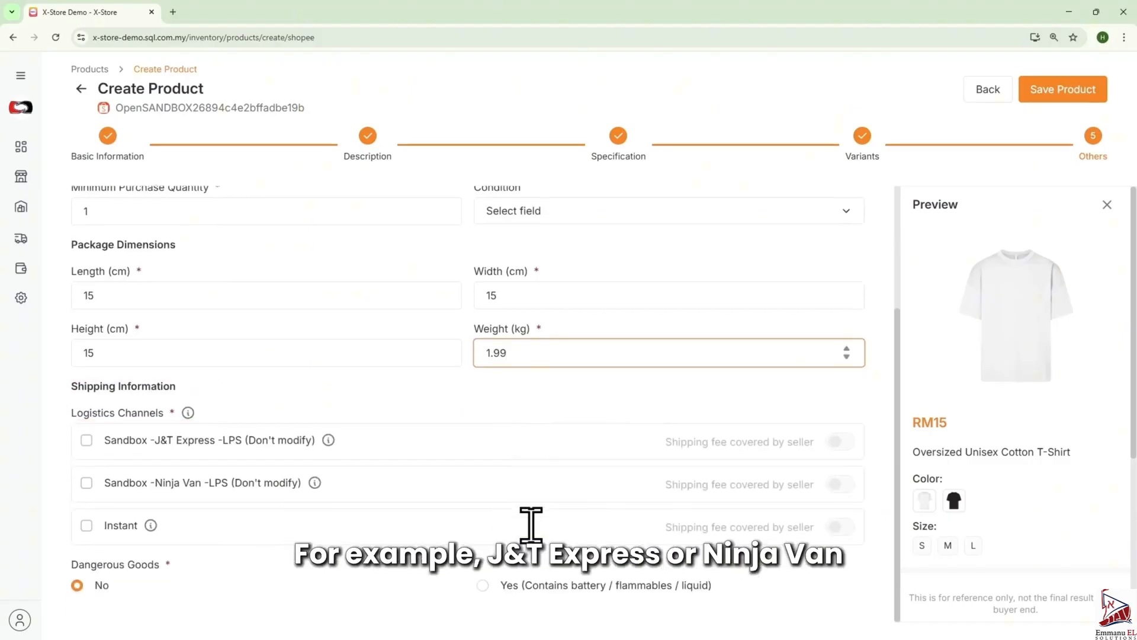
pyautogui.click(86, 440)
pyautogui.click(87, 482)
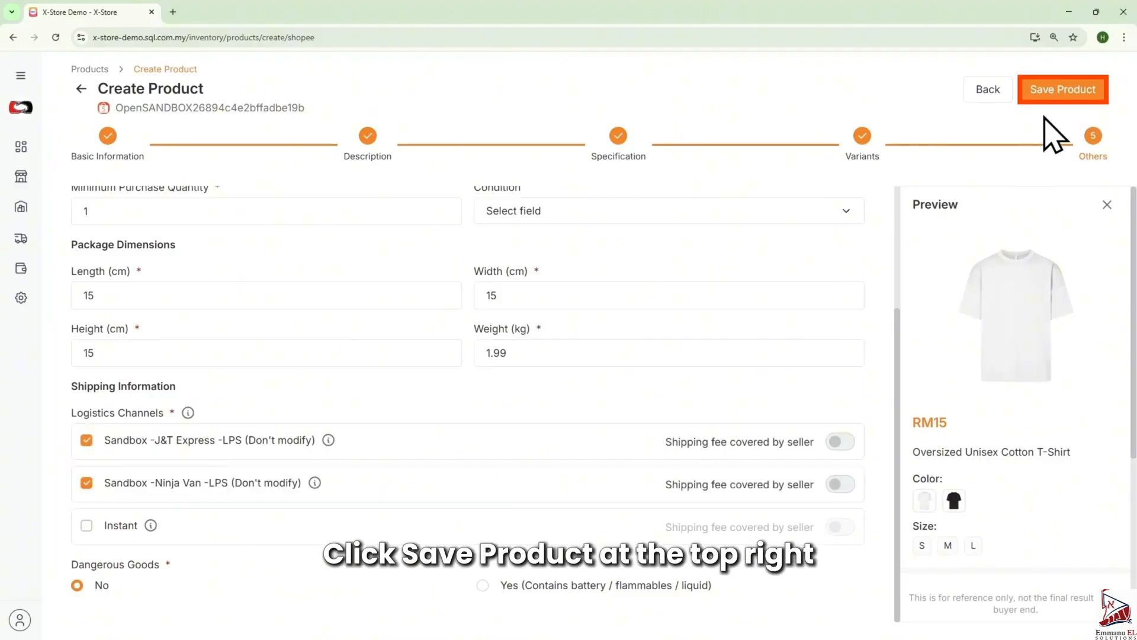
pyautogui.click(1062, 93)
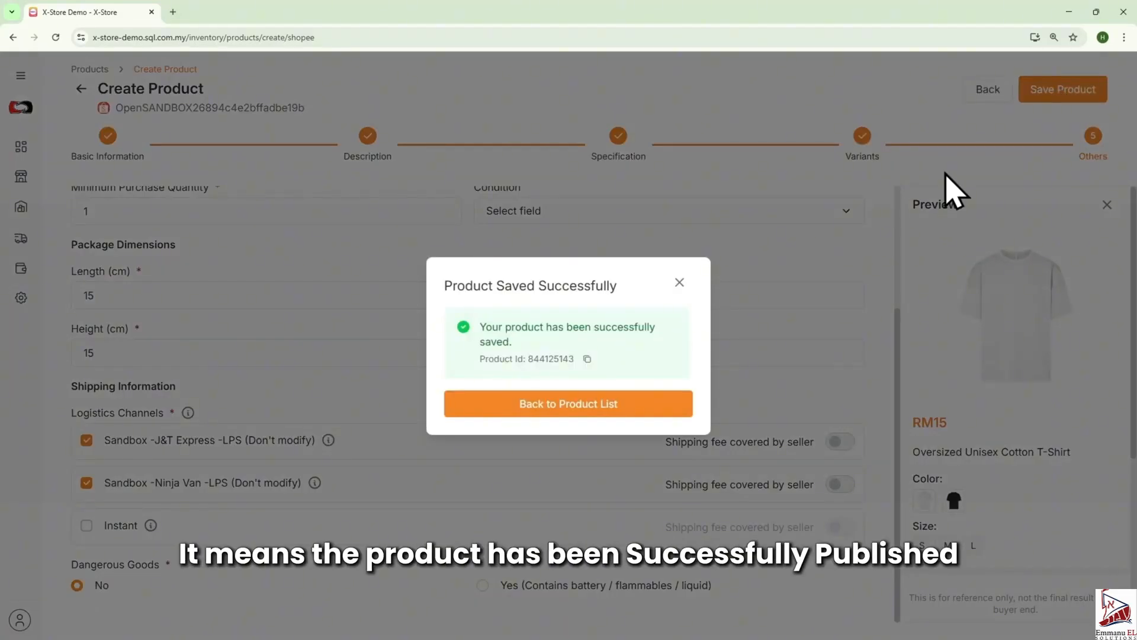
# - Copy the saved product's ID, return to the product list and search for it by Product ID
pyautogui.click(587, 359)
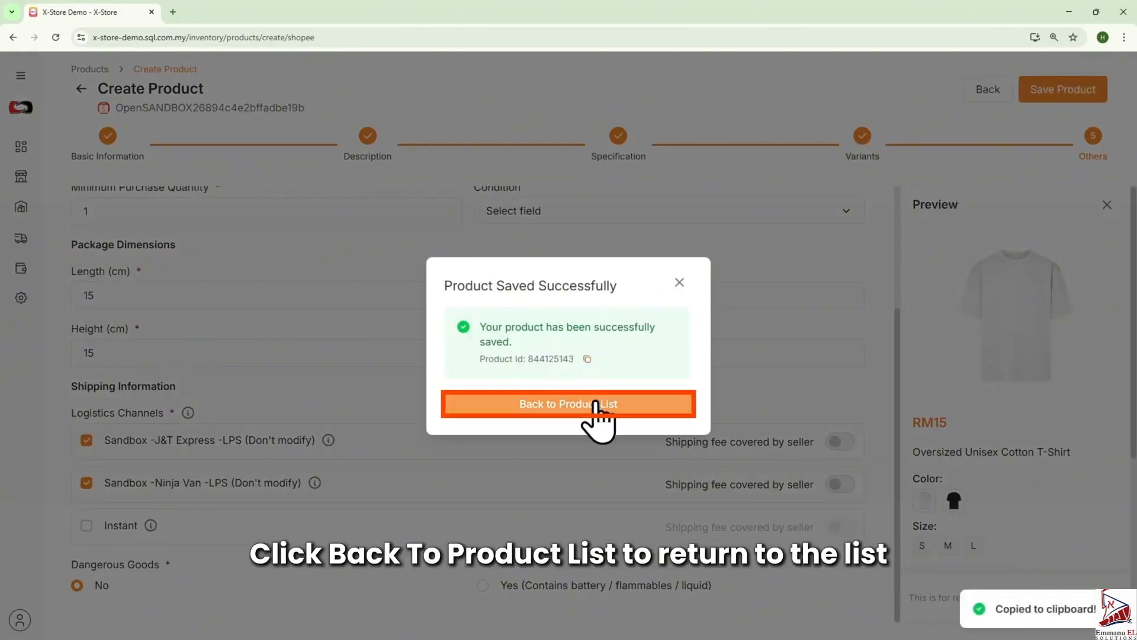
pyautogui.click(616, 408)
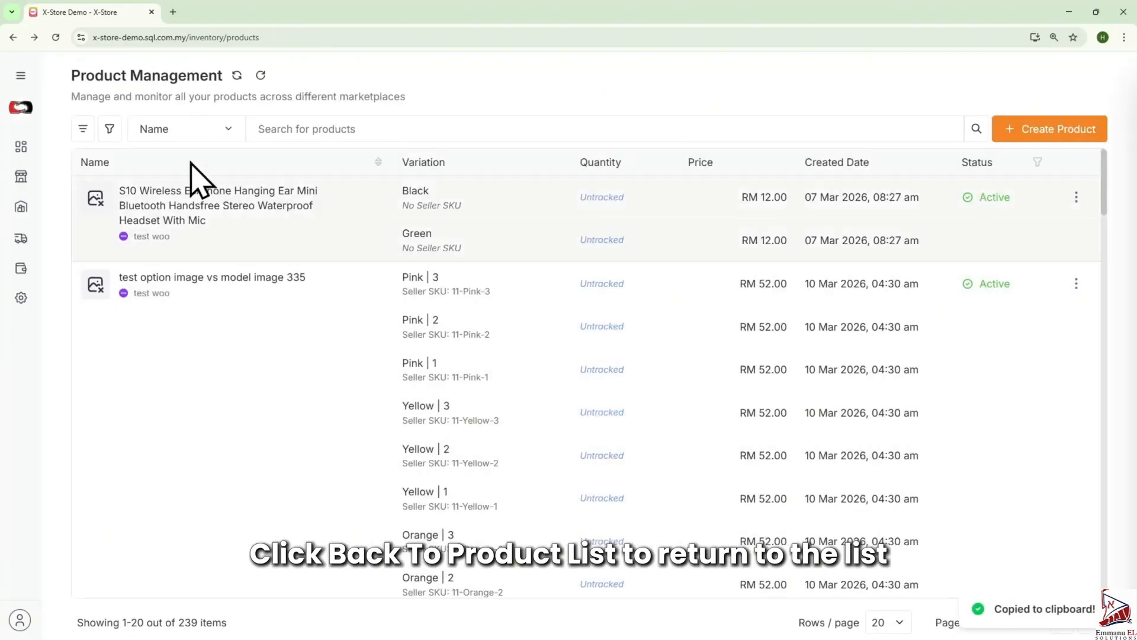
pyautogui.click(172, 138)
pyautogui.click(180, 224)
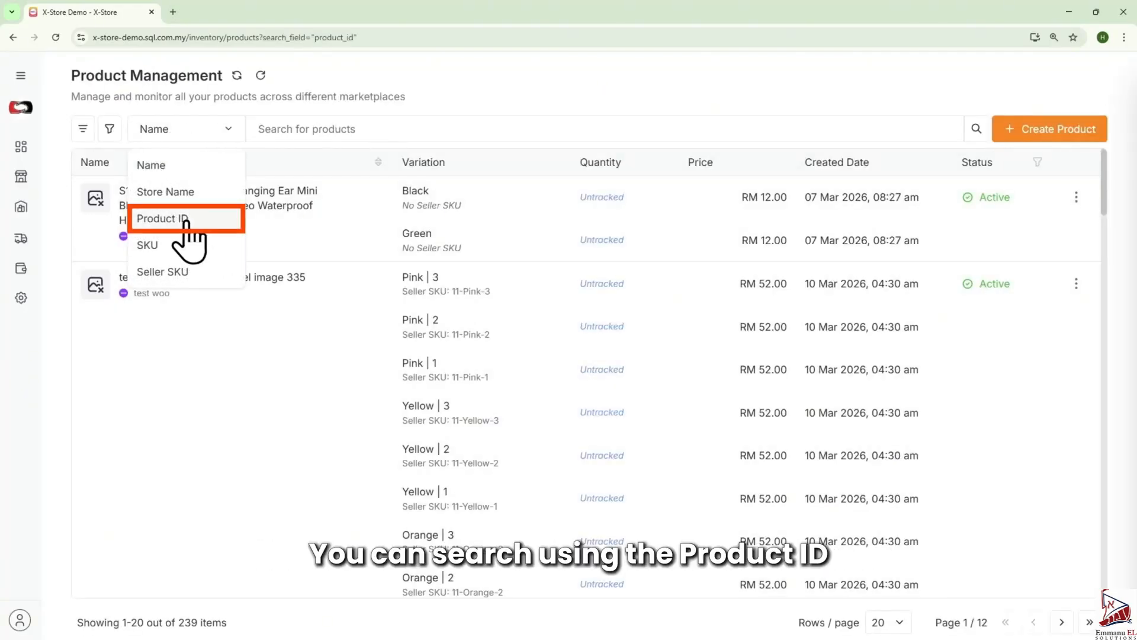
pyautogui.click(349, 127)
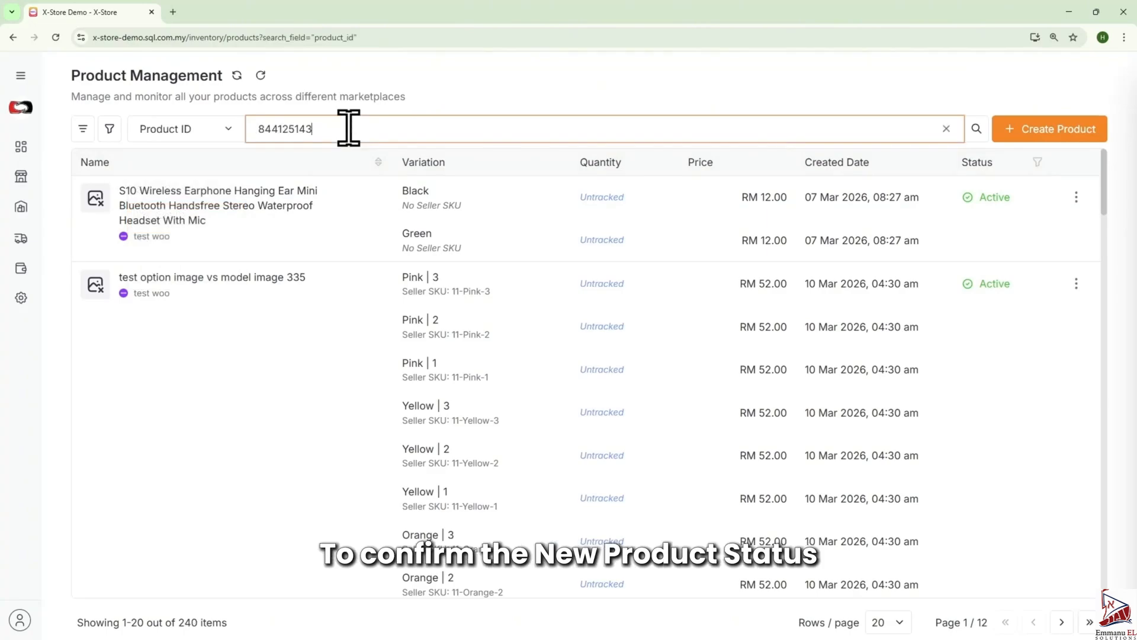
pyautogui.press('Return')
# - Start Copy Listing for the T-shirt product and choose Lazada as the target platform
pyautogui.click(1082, 197)
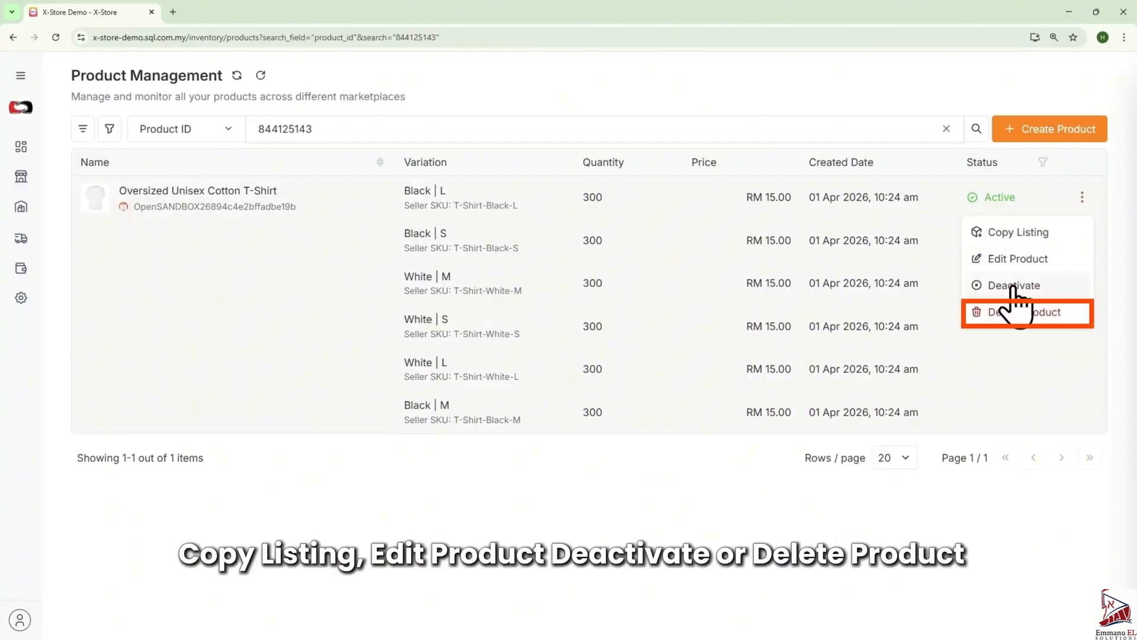
pyautogui.click(1016, 235)
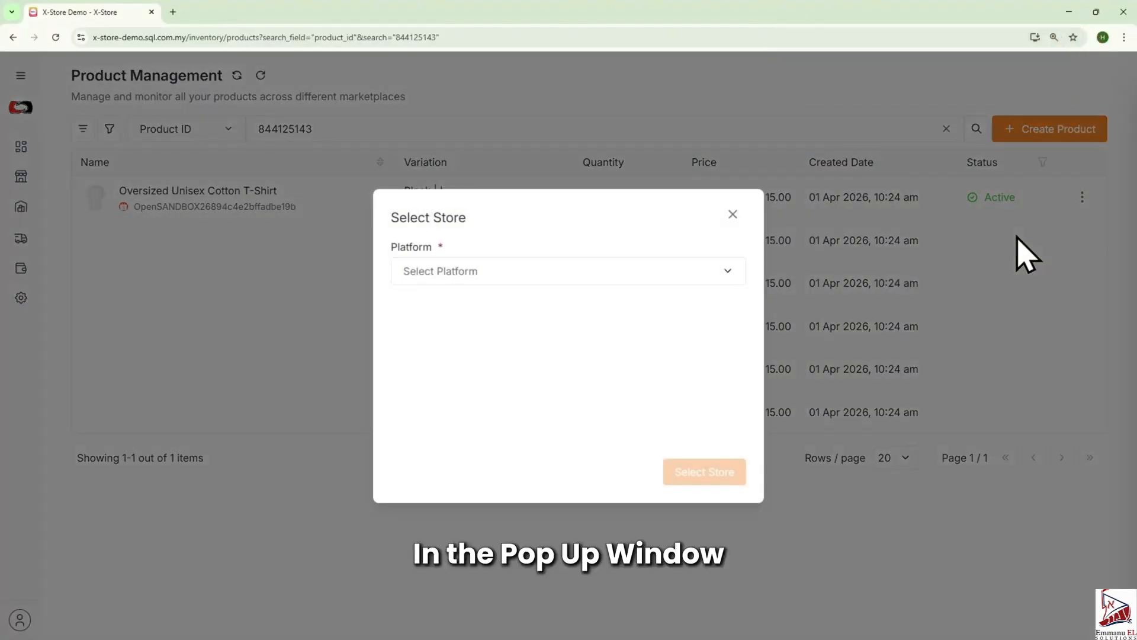
pyautogui.click(646, 273)
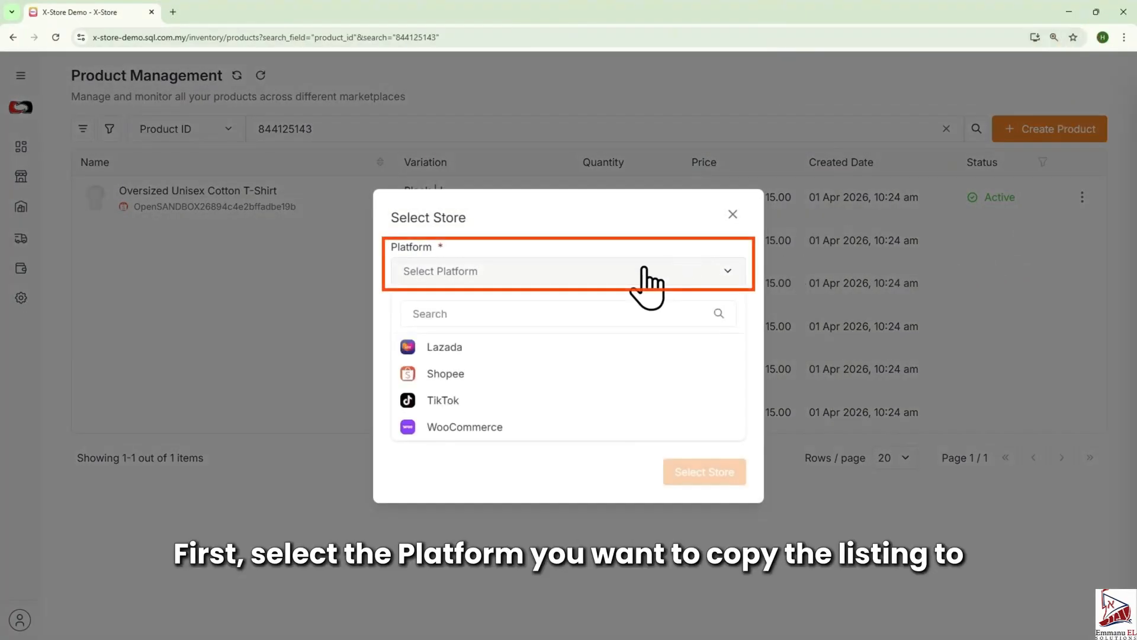
pyautogui.click(453, 349)
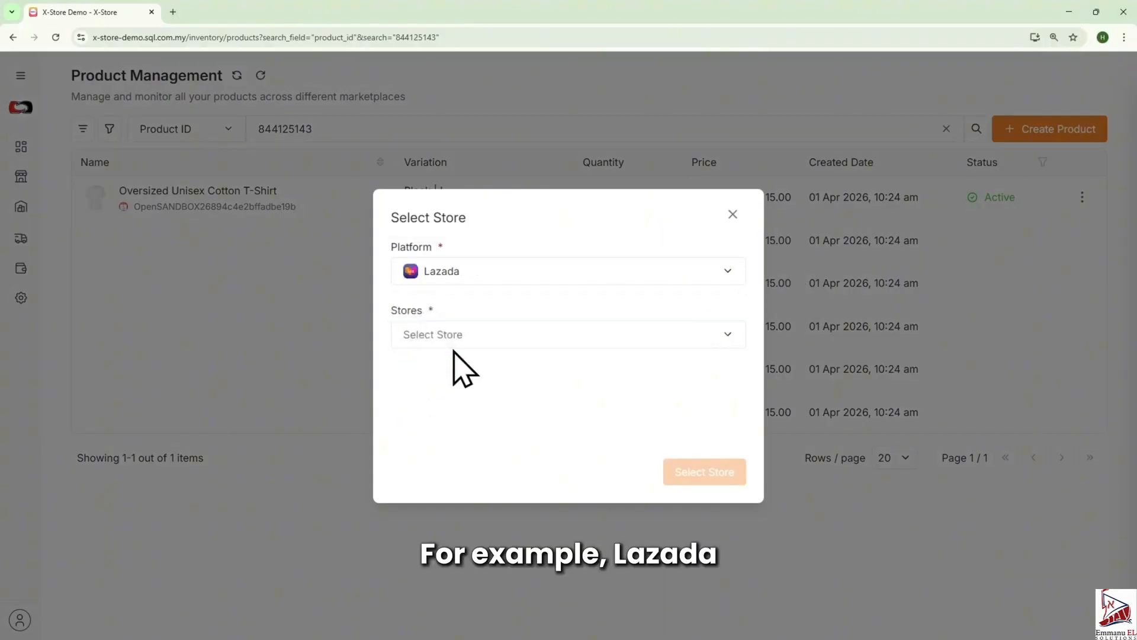
# - Choose store TwilioTestStore1-11 and region MY, then confirm the store selection
pyautogui.click(554, 335)
pyautogui.click(484, 411)
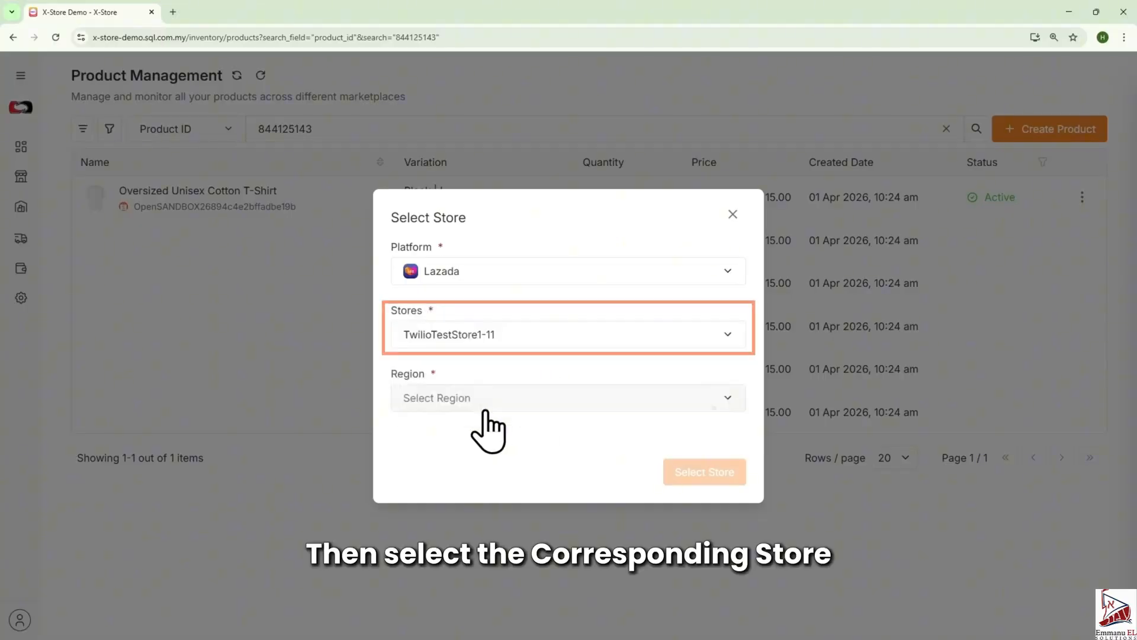
pyautogui.click(527, 402)
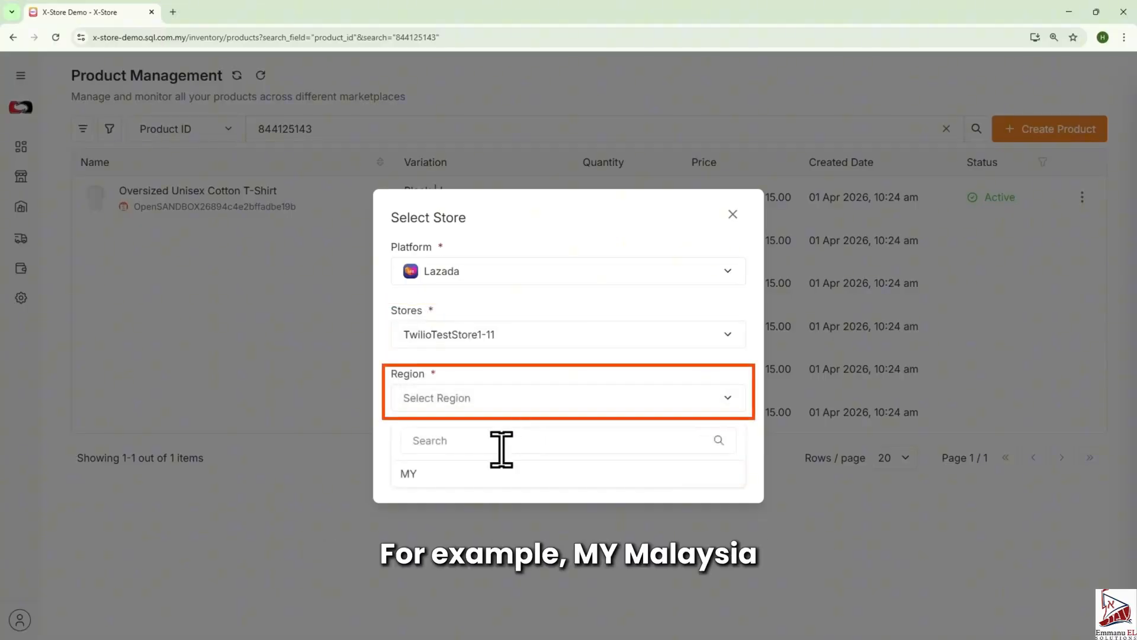
pyautogui.click(471, 476)
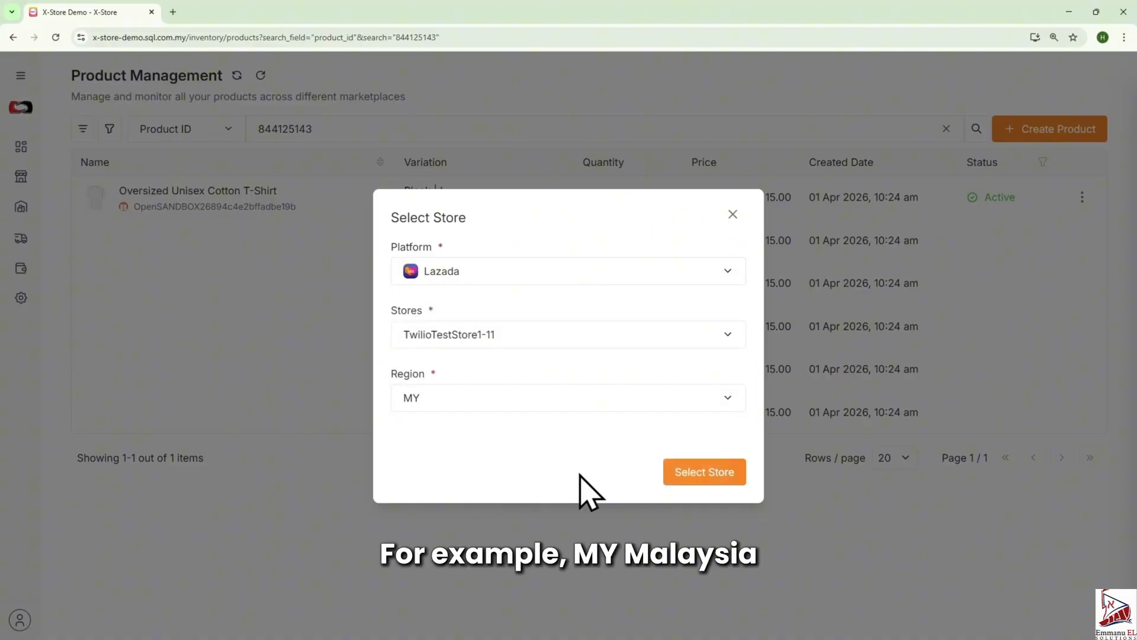
pyautogui.click(714, 478)
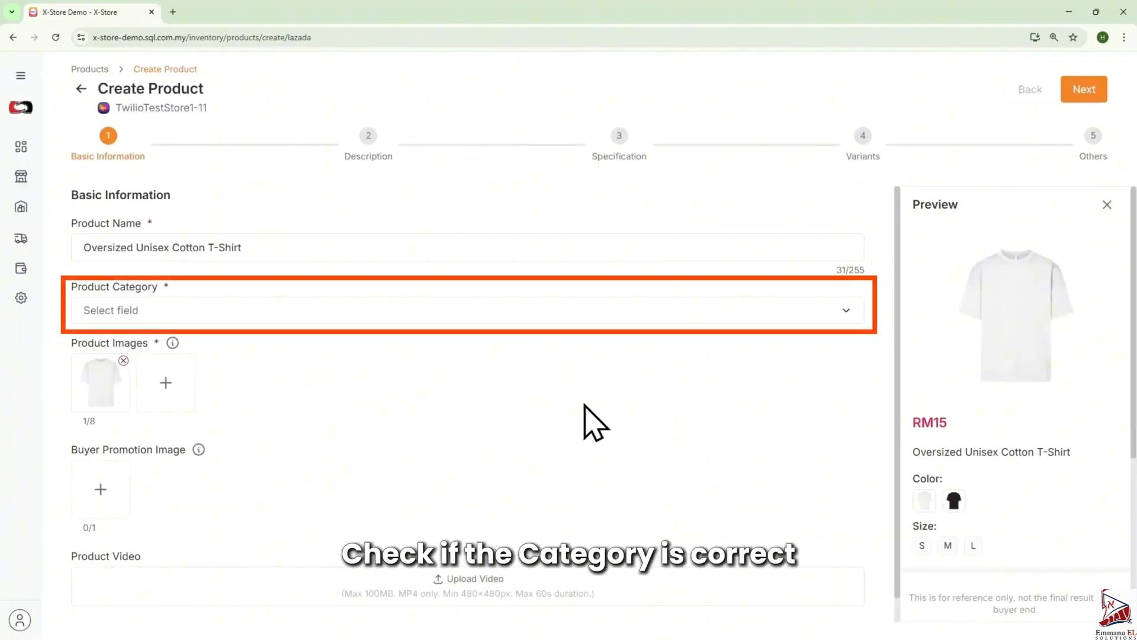
# - Set the product category to Men's Clothing / Tops / Polo Shirts
pyautogui.click(224, 317)
pyautogui.click(199, 344)
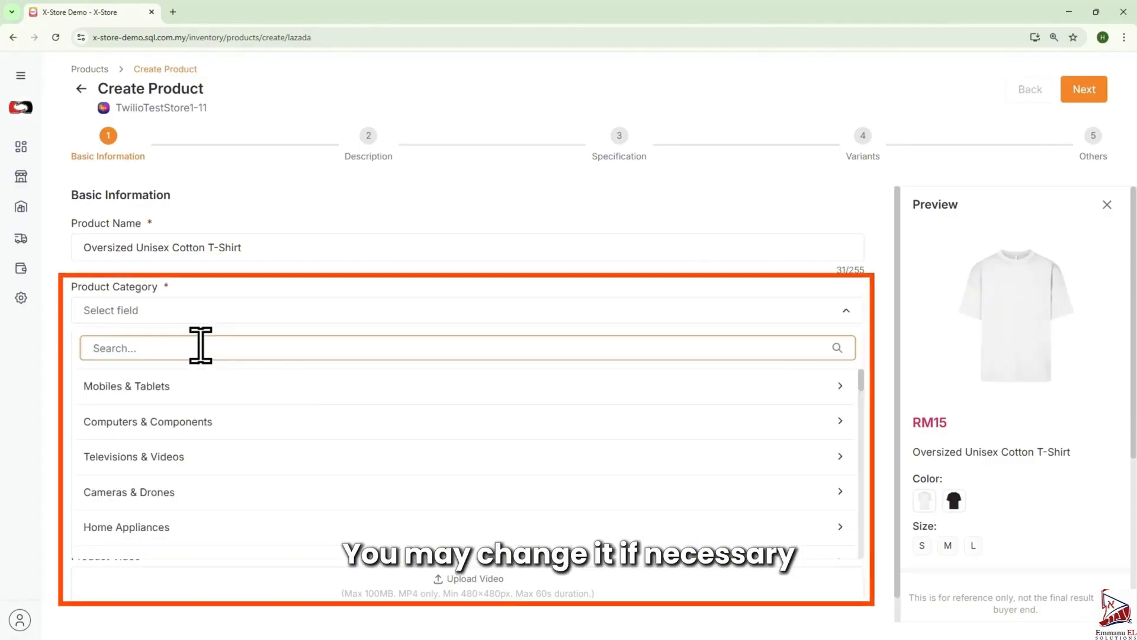
pyautogui.write('Men')
pyautogui.scroll(-2, 162, 516)
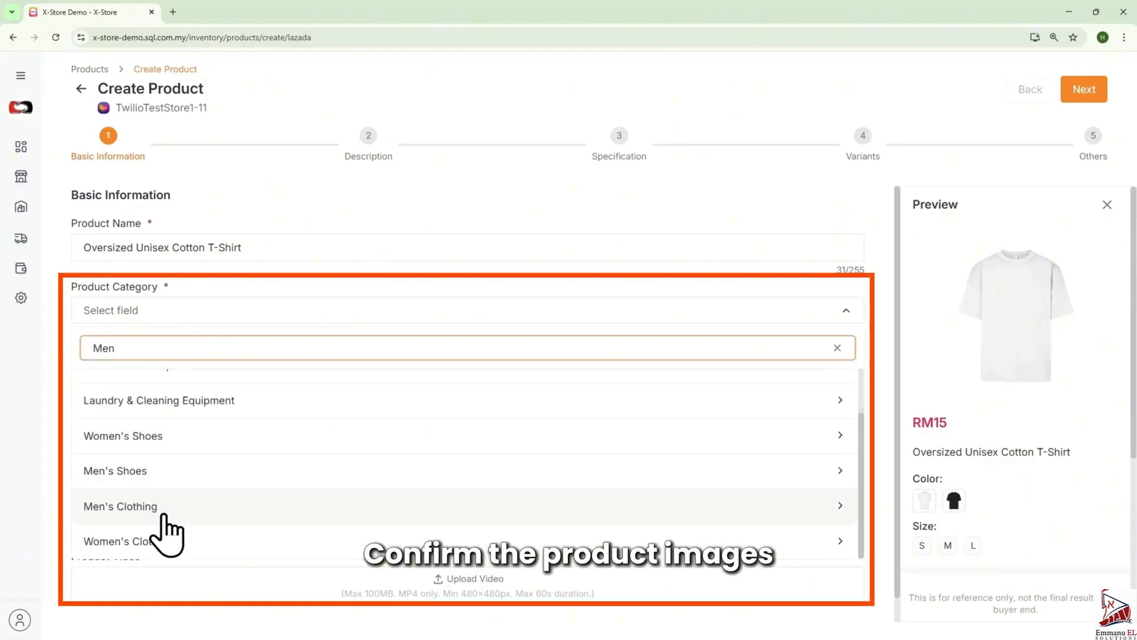
pyautogui.click(166, 508)
pyautogui.click(191, 444)
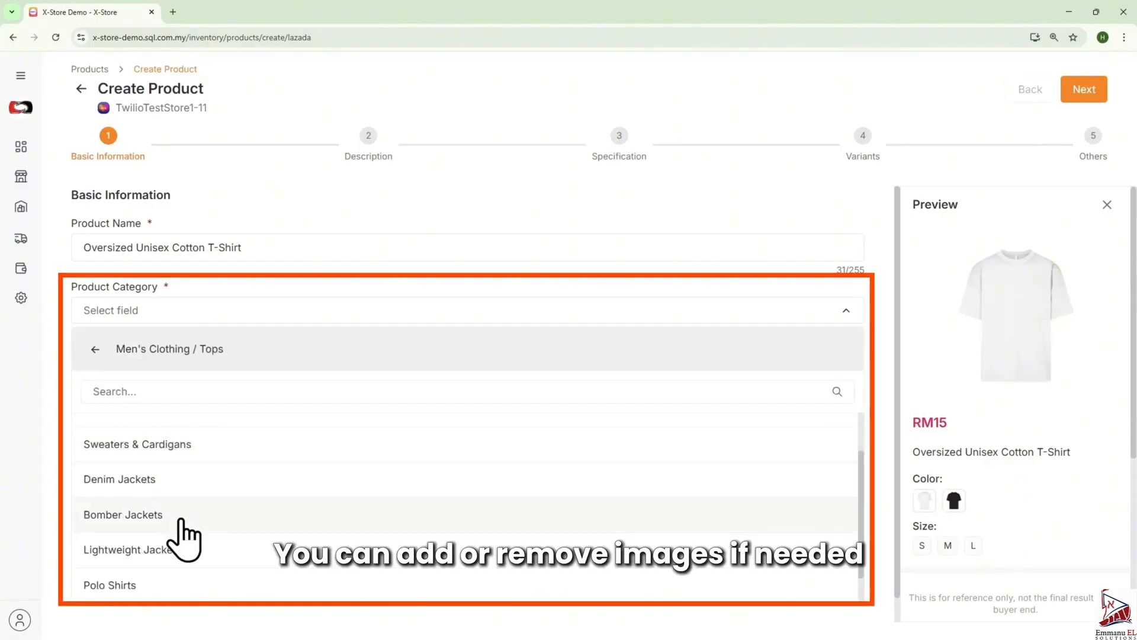
pyautogui.click(145, 585)
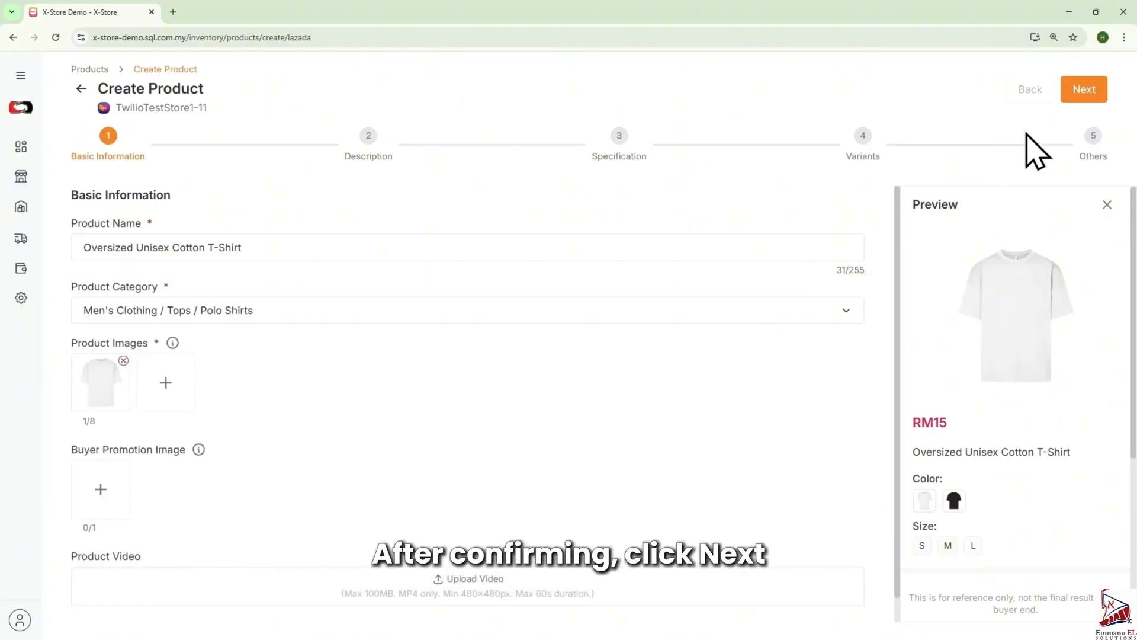
# - Continue through Description to Specification and set the Brand to No Brand
pyautogui.click(1074, 90)
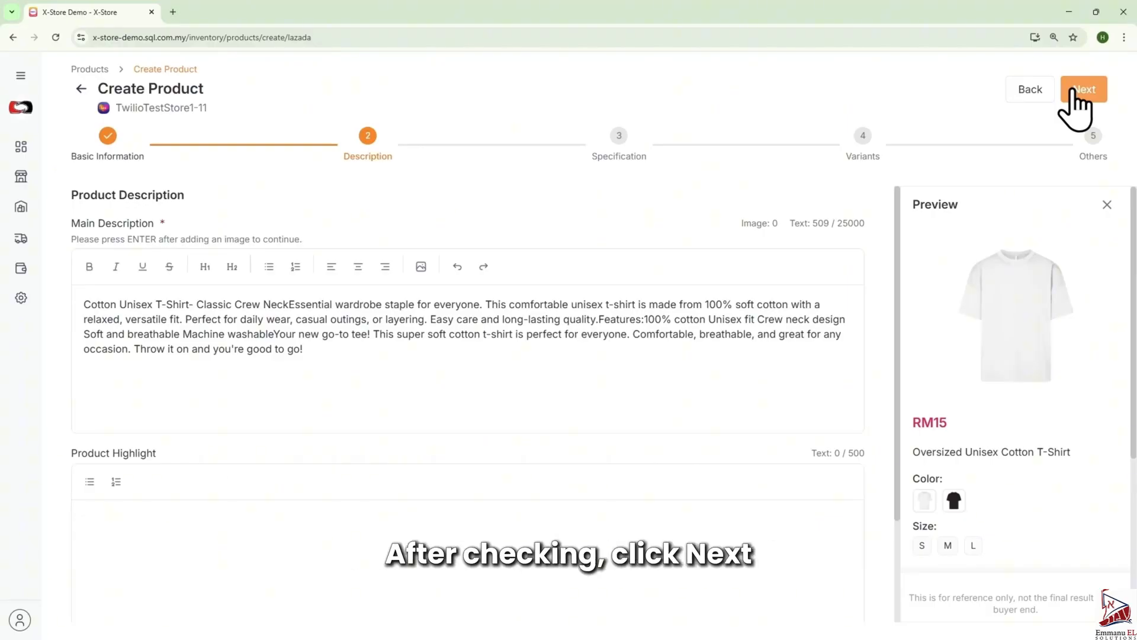
pyautogui.click(1074, 91)
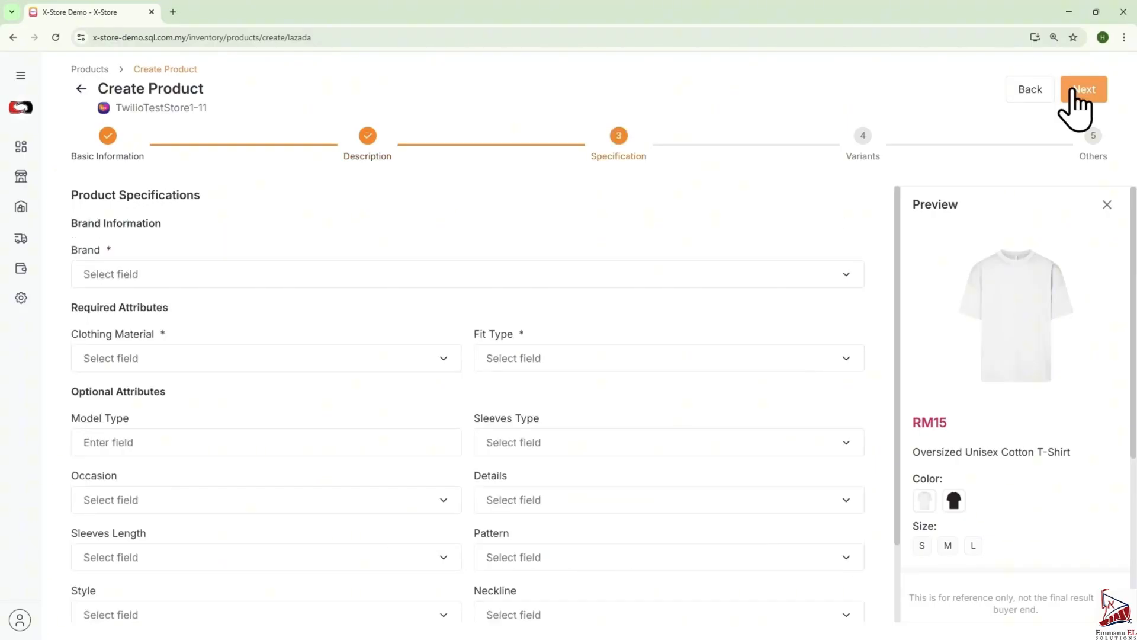
pyautogui.click(214, 274)
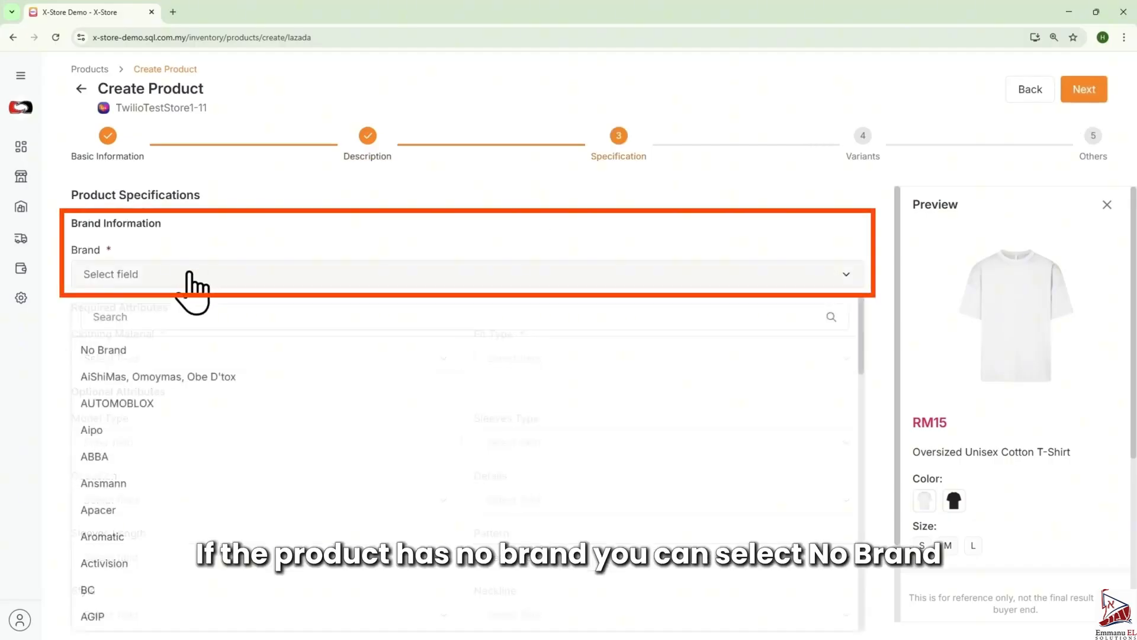
pyautogui.click(168, 352)
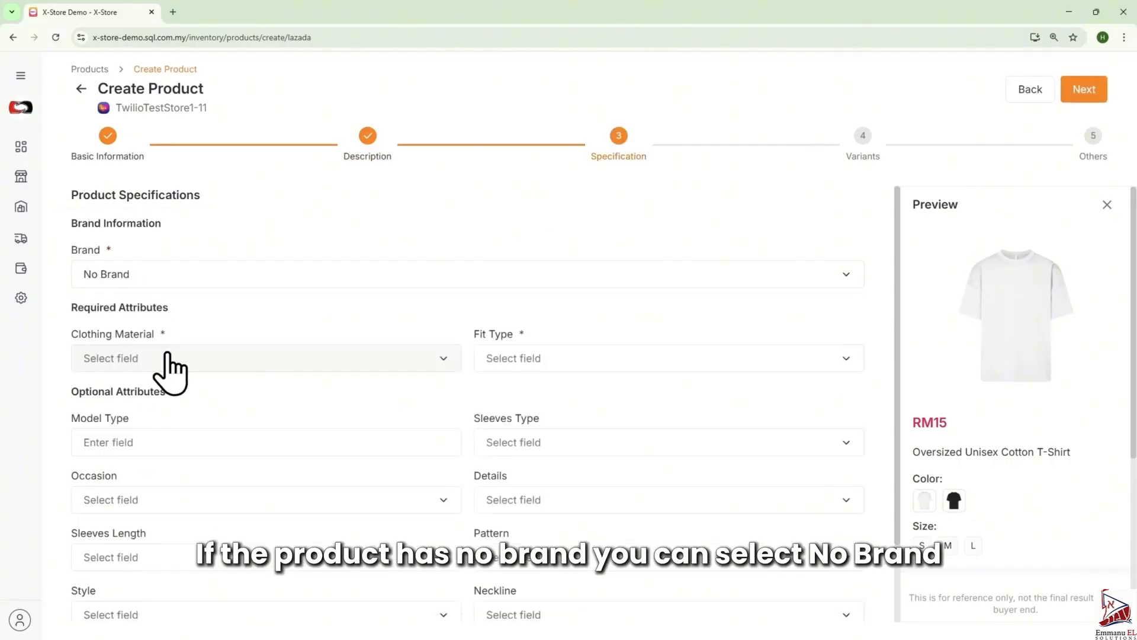
# - Set Clothing Material to Cotton linen and choose a Fit Type for the product
pyautogui.click(208, 363)
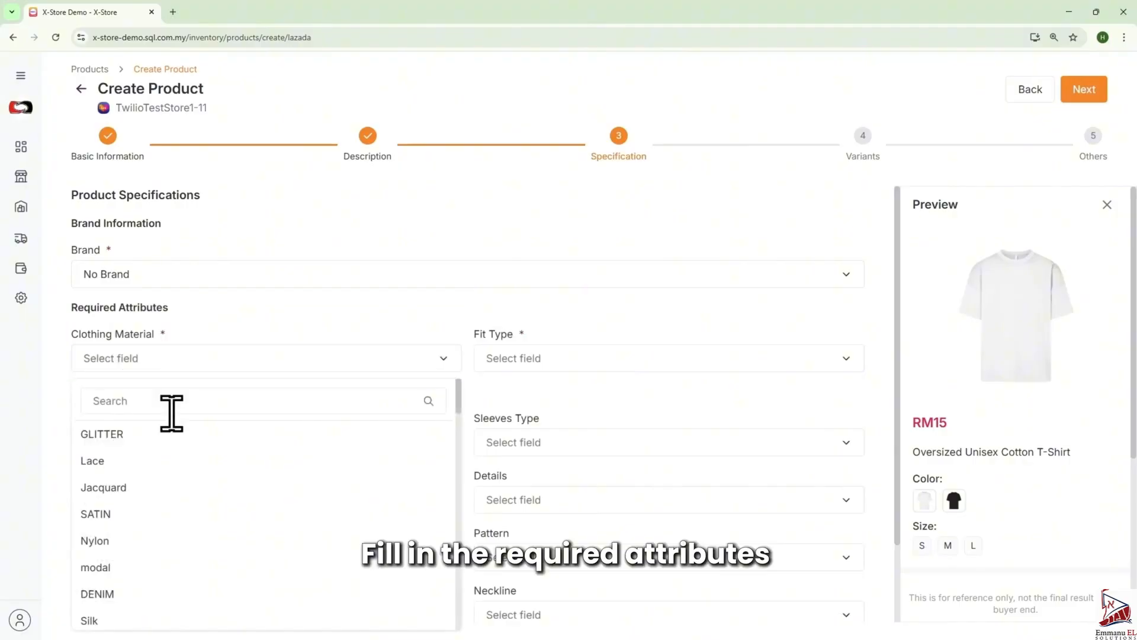
pyautogui.click(166, 408)
pyautogui.write('Cott')
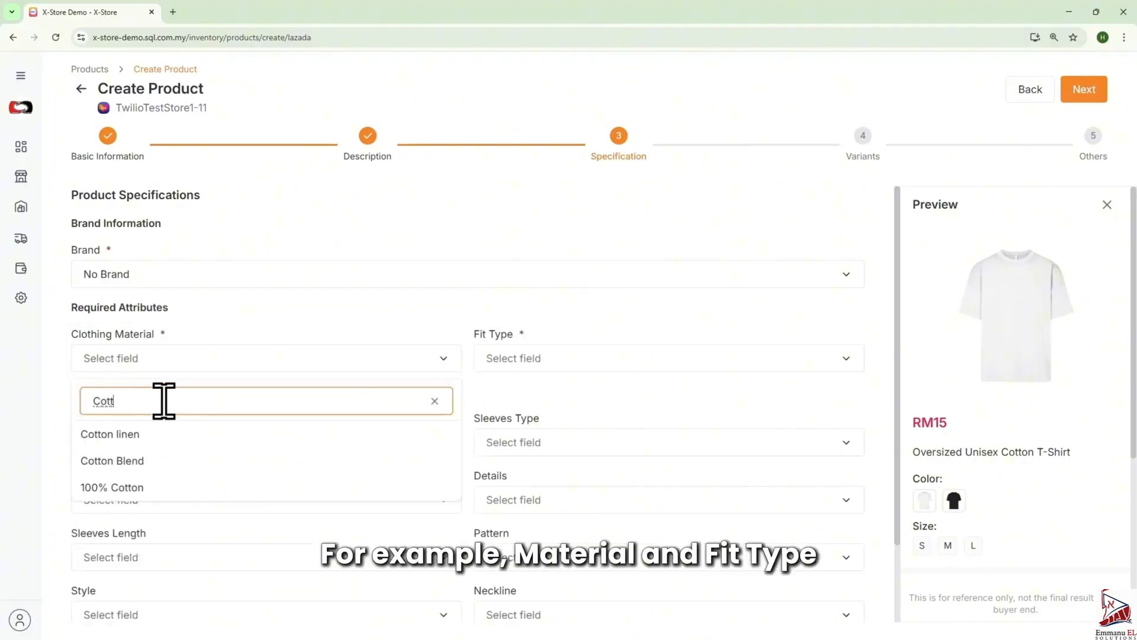
pyautogui.click(164, 434)
pyautogui.click(559, 367)
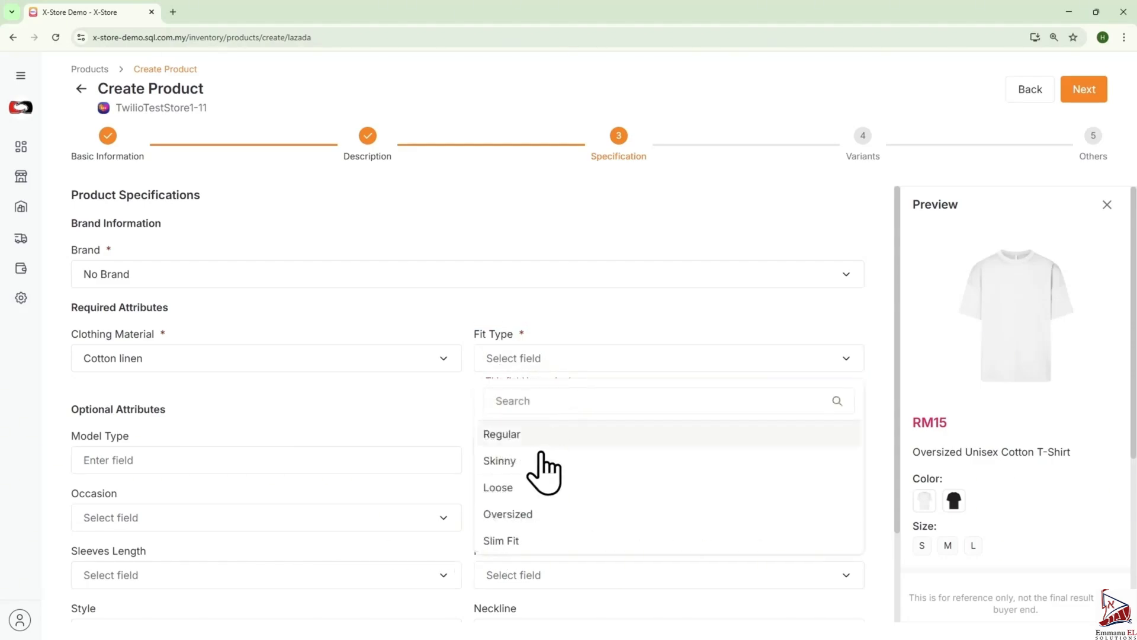
pyautogui.click(541, 526)
# - Continue to Variants and collapse the Color and Size variant sections
pyautogui.click(1073, 95)
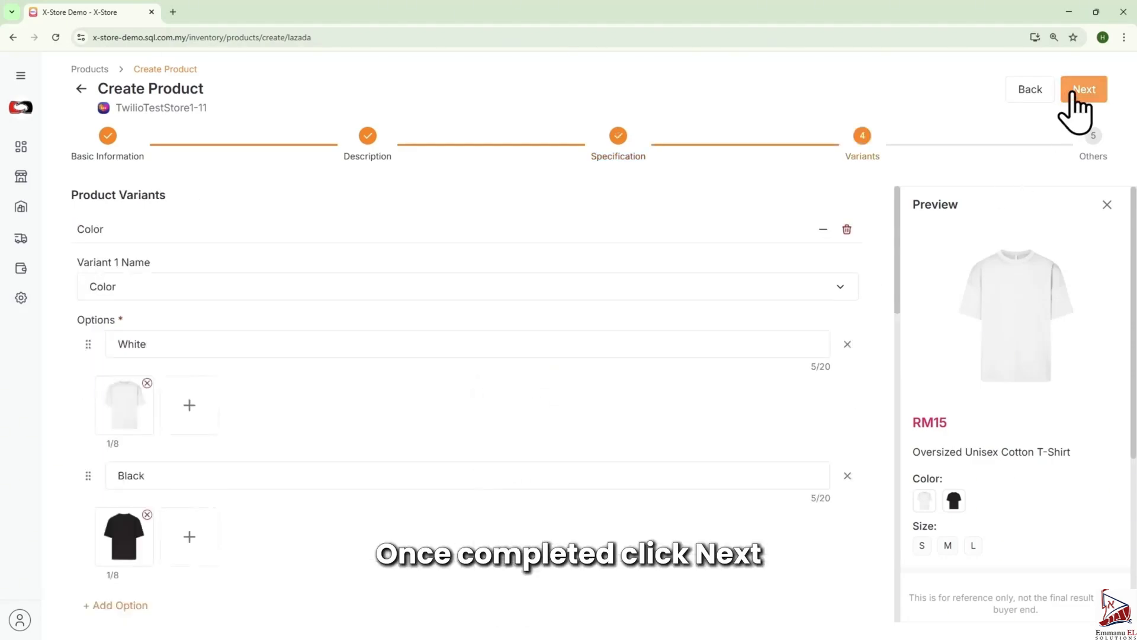
pyautogui.click(822, 232)
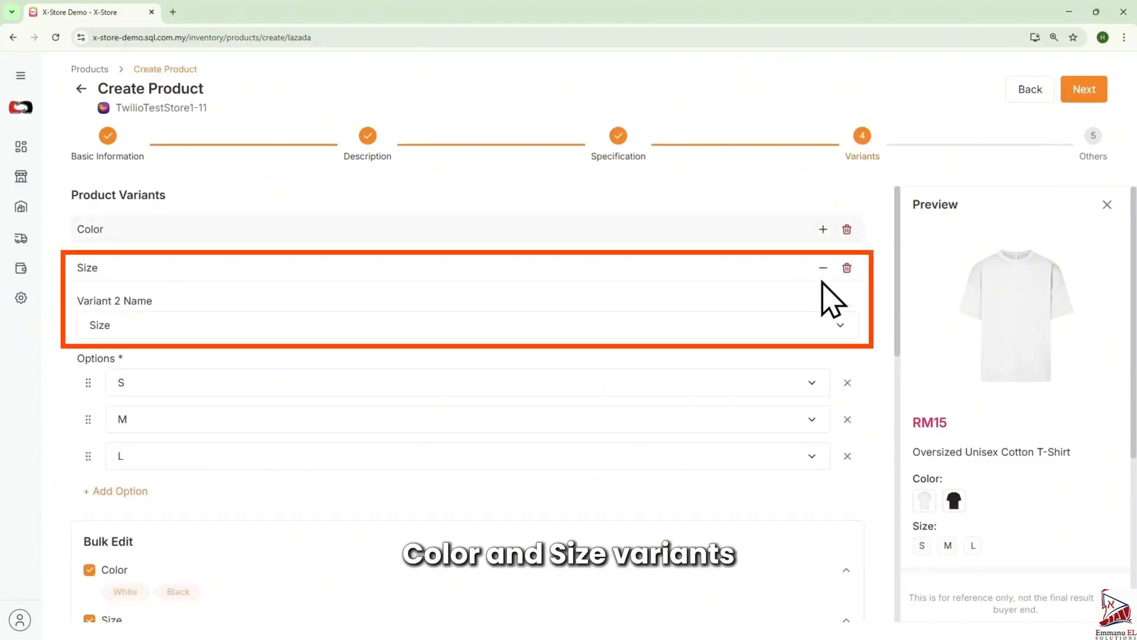
pyautogui.click(823, 268)
pyautogui.scroll(-2, 610, 314)
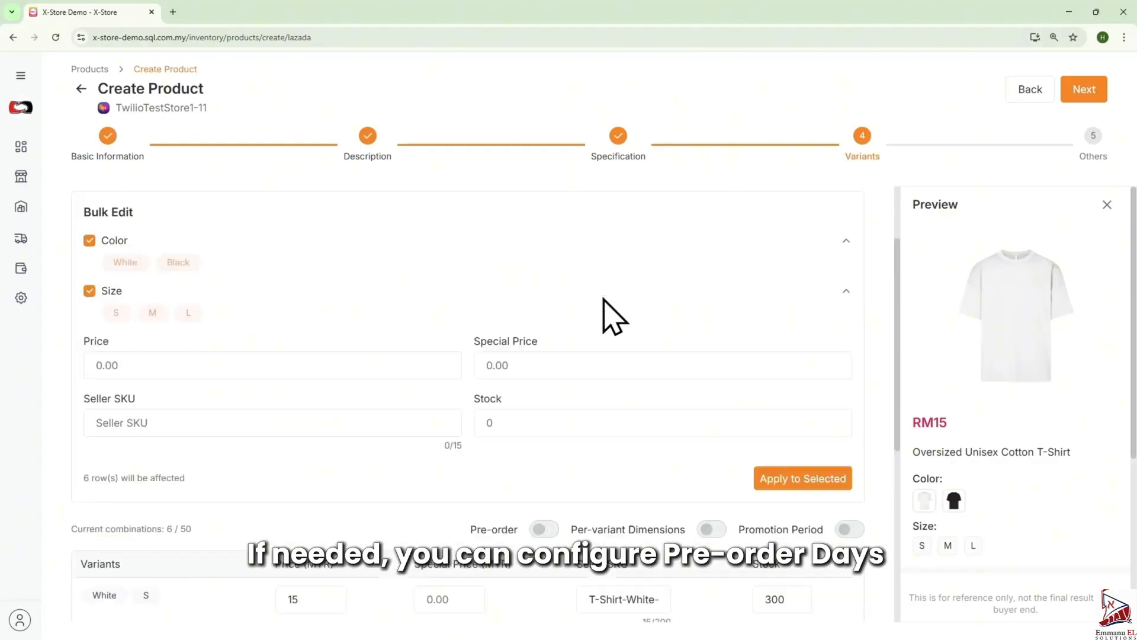
# - Toggle Pre-order, Per-variant Dimensions and Promotion Period on and back off
pyautogui.click(545, 521)
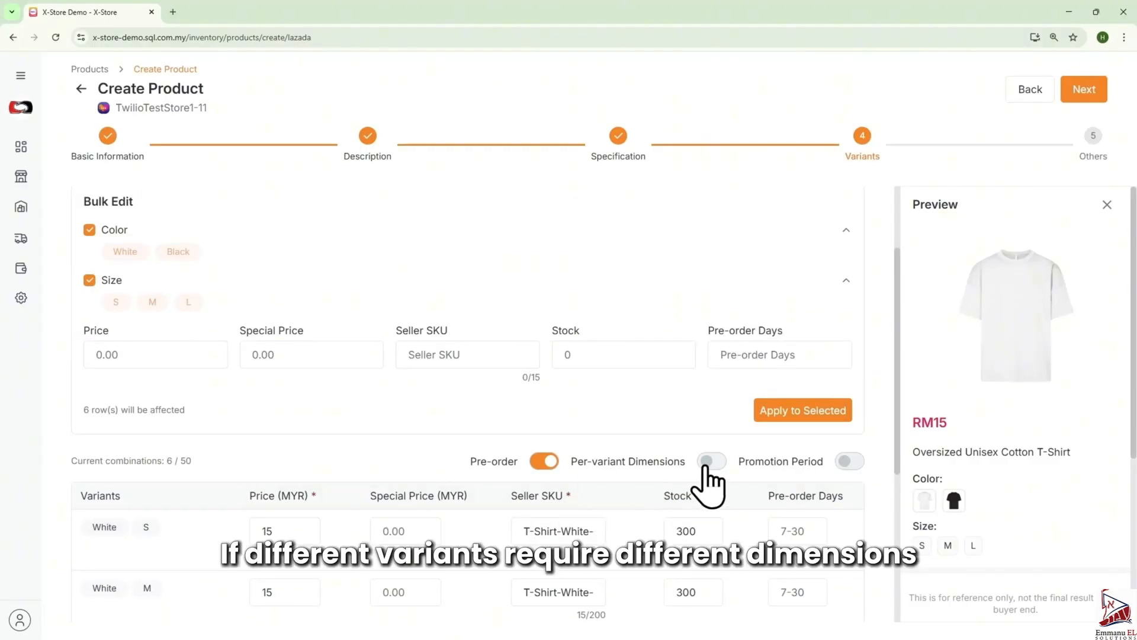
pyautogui.click(546, 463)
pyautogui.click(713, 523)
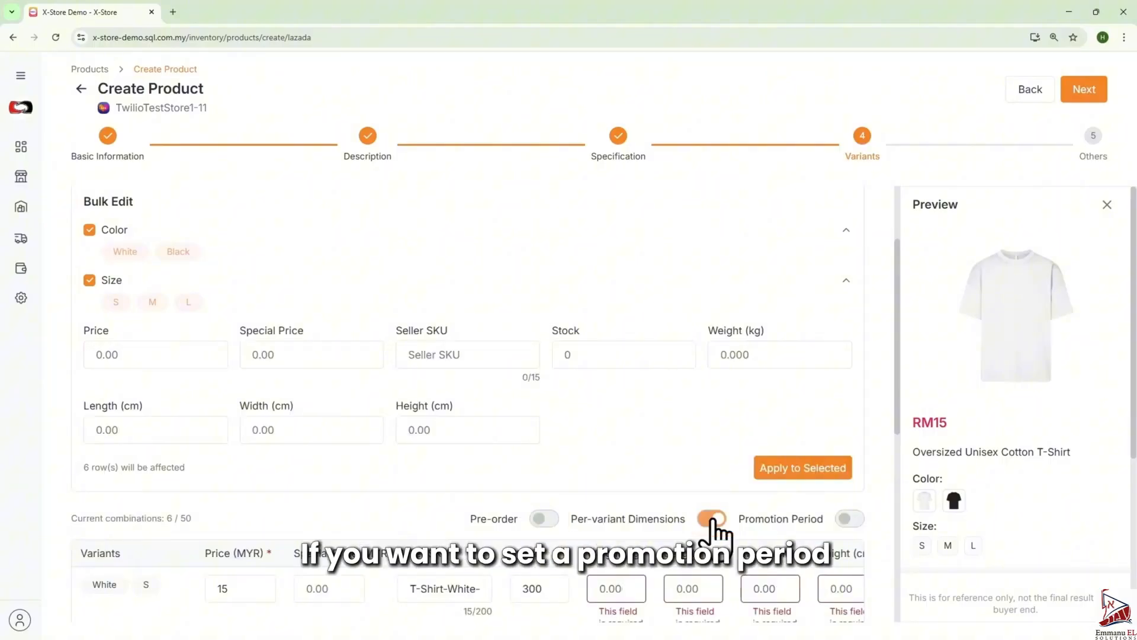
pyautogui.click(714, 521)
pyautogui.click(849, 520)
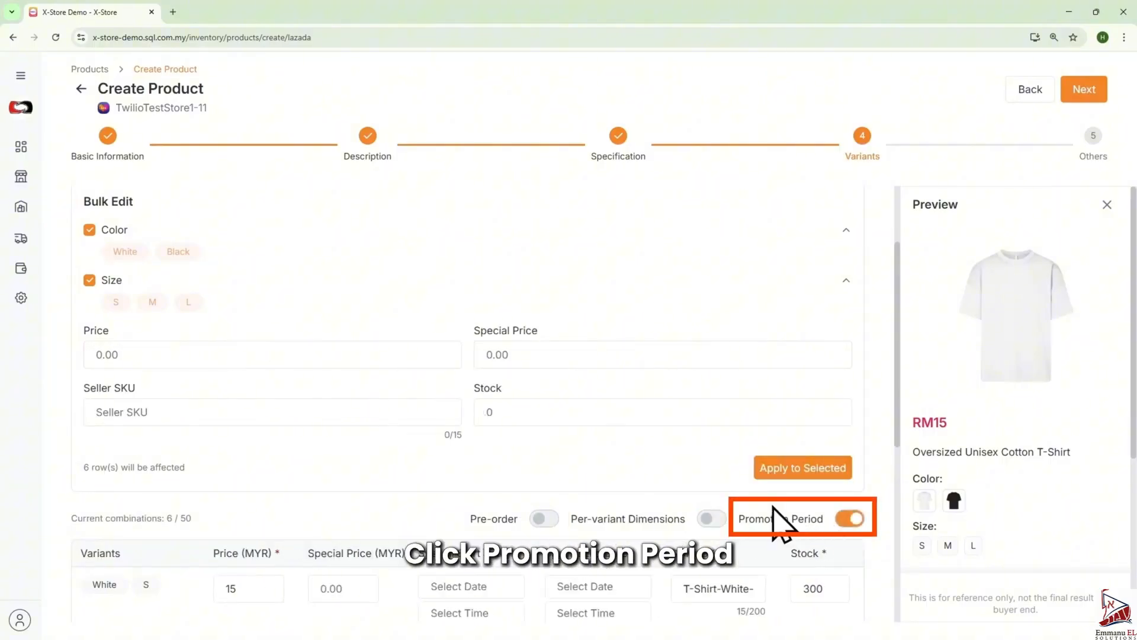
pyautogui.scroll(-2, 776, 516)
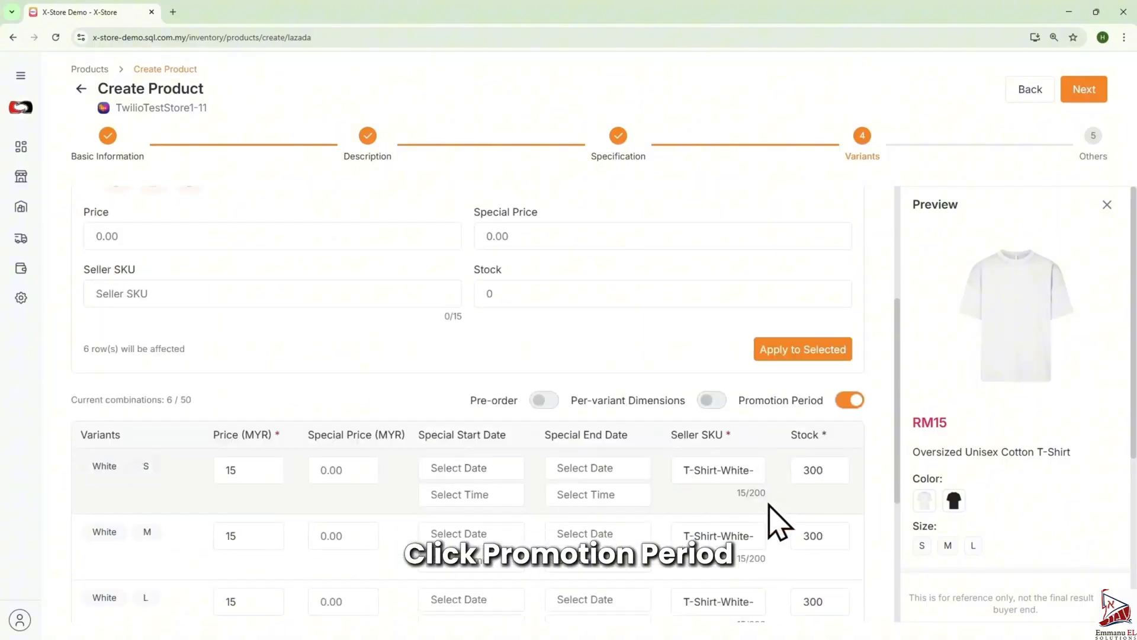
pyautogui.click(848, 401)
# - Bulk-set price 15, special price 12.9, seller SKU T-Shirt and stock 300, applying them to all variants
pyautogui.click(172, 236)
pyautogui.write('15')
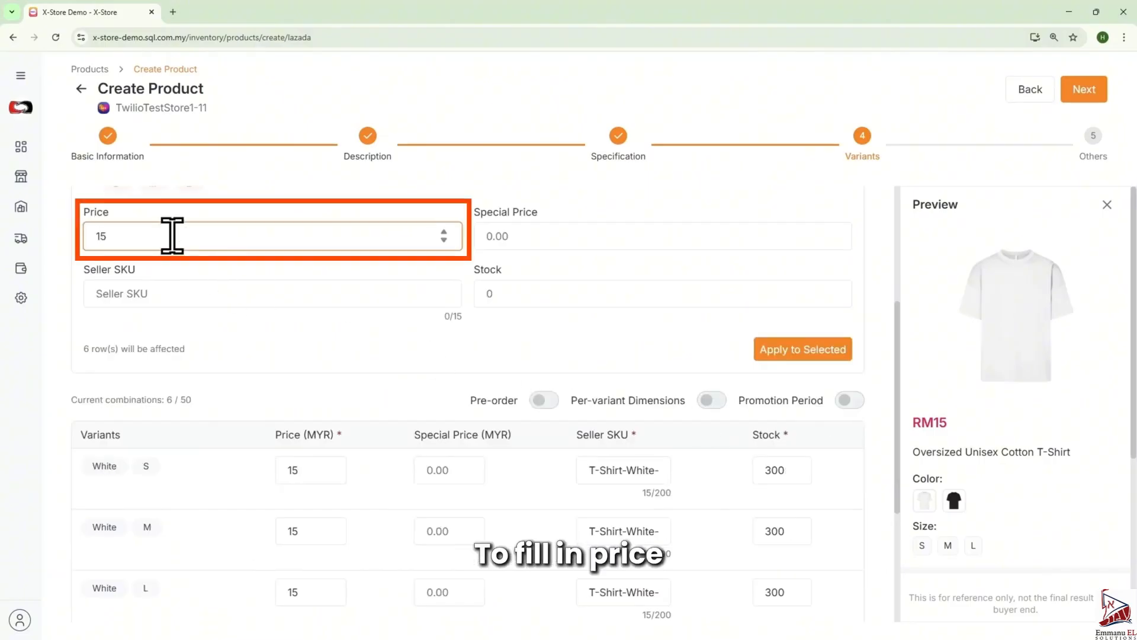
pyautogui.click(507, 239)
pyautogui.write('12.9')
pyautogui.click(192, 291)
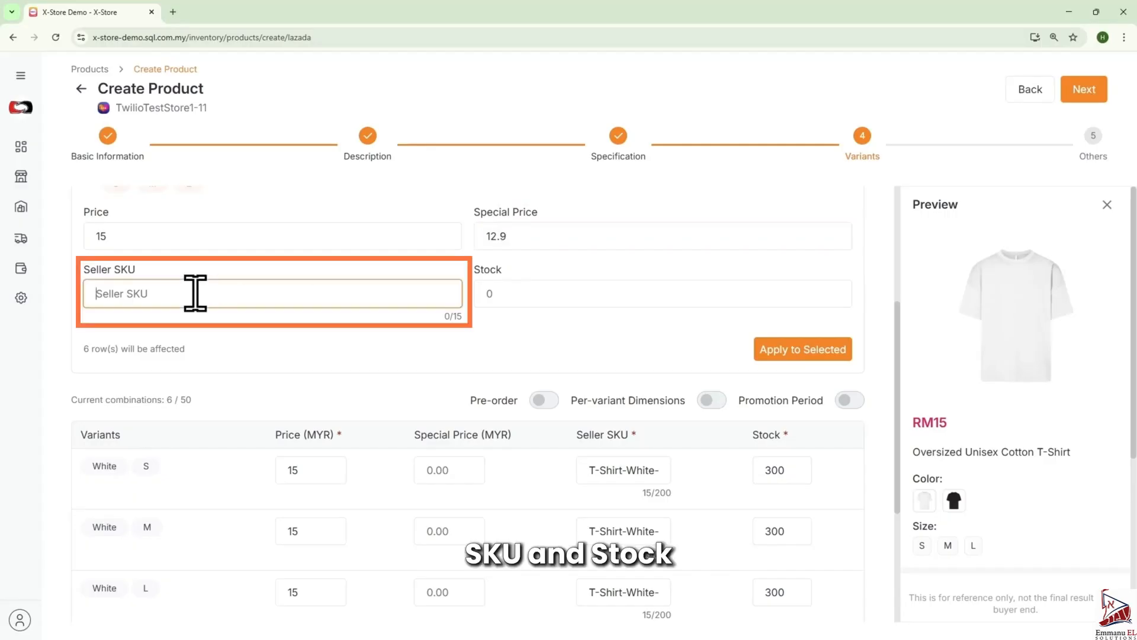
pyautogui.write('T-Shirt')
pyautogui.click(511, 293)
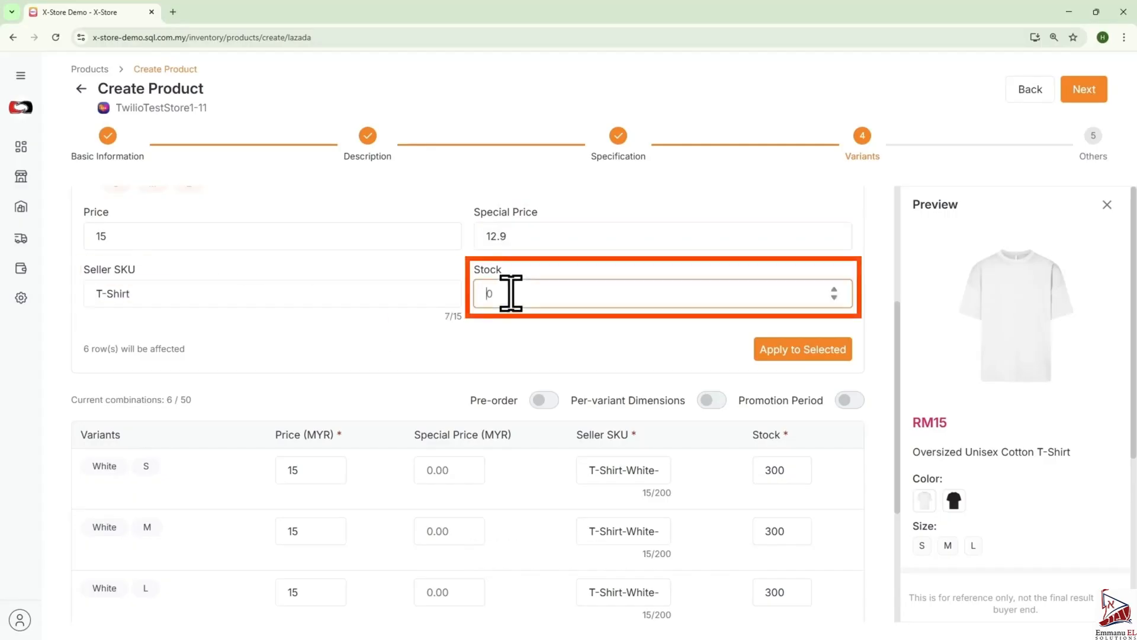
pyautogui.click(811, 354)
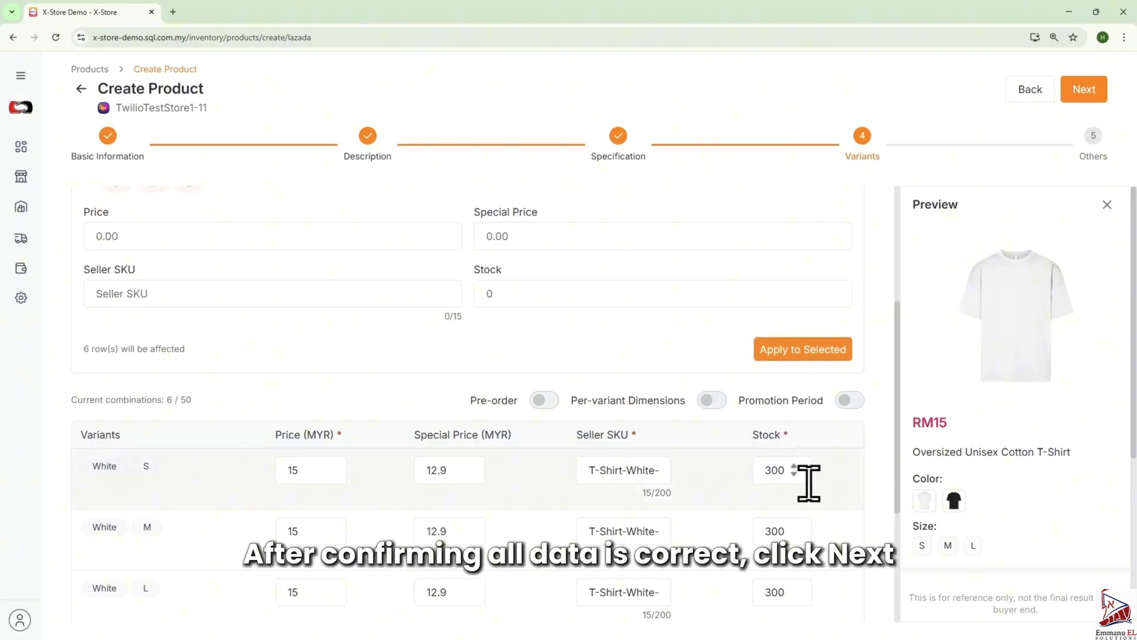
# - Advance to Others and save the Lazada product
pyautogui.click(1074, 93)
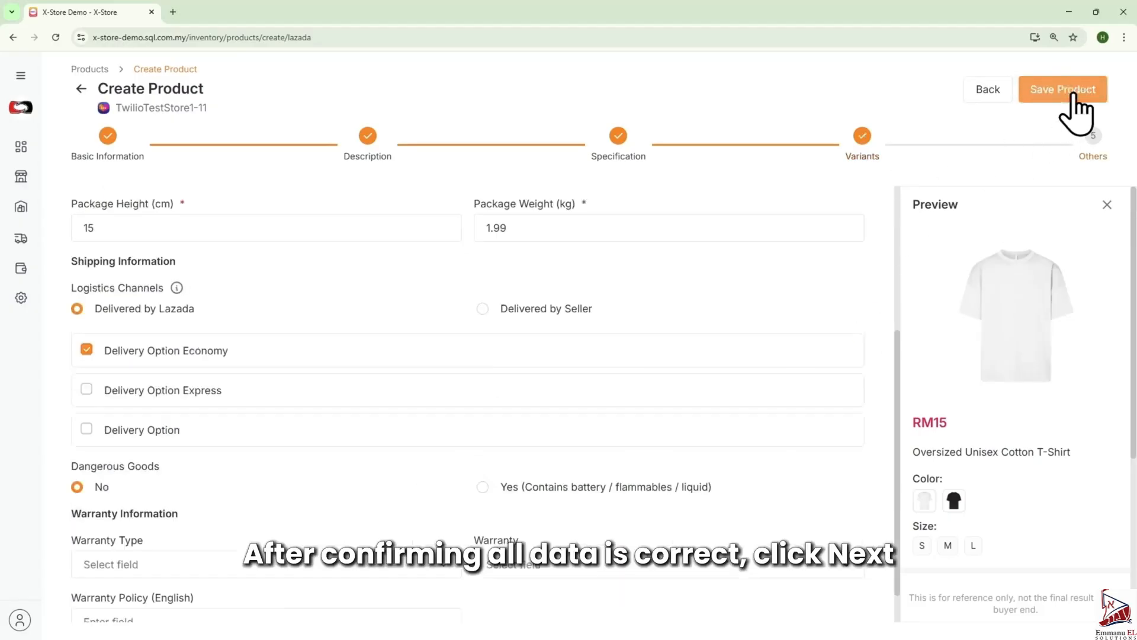
pyautogui.scroll(4, 743, 393)
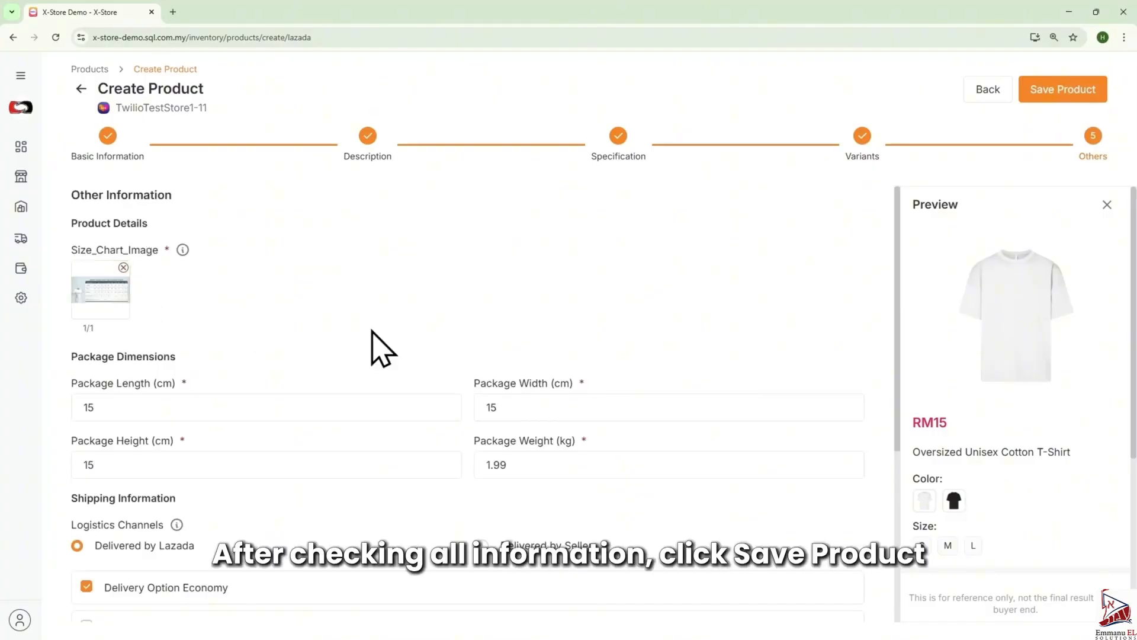
pyautogui.scroll(-4, 622, 371)
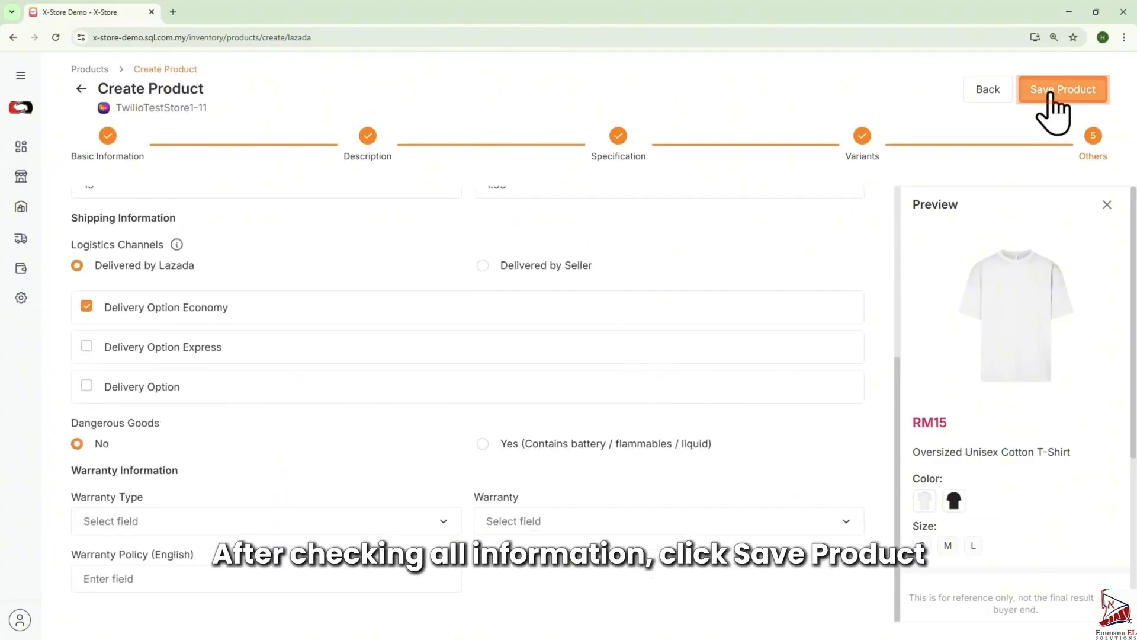
pyautogui.click(1049, 95)
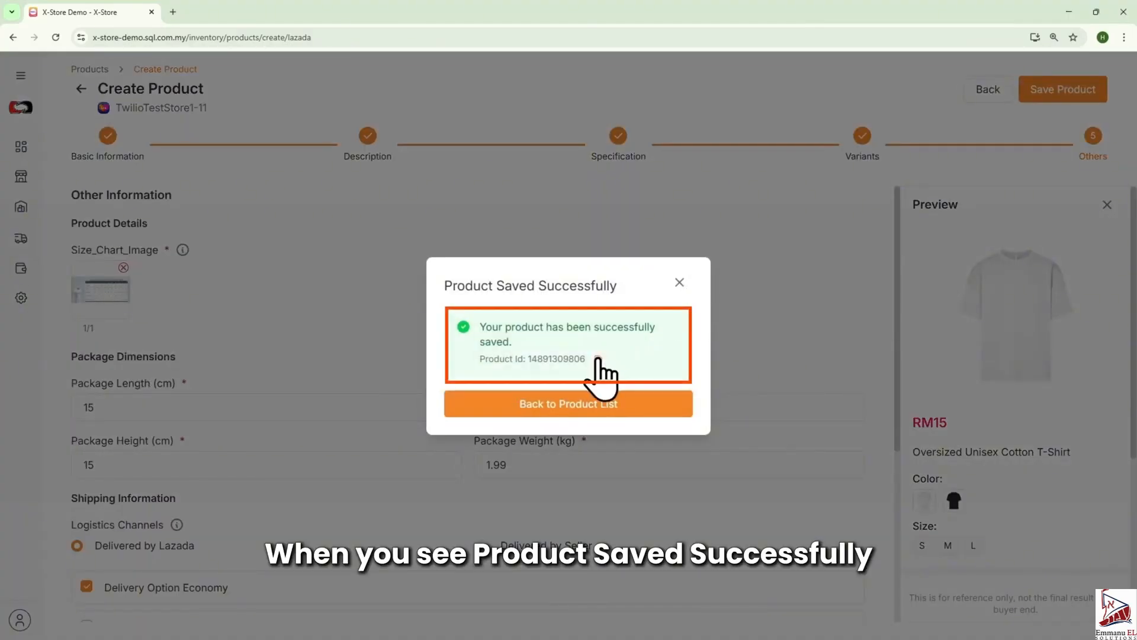
# - Copy the saved product's ID and go back to the product list
pyautogui.click(598, 359)
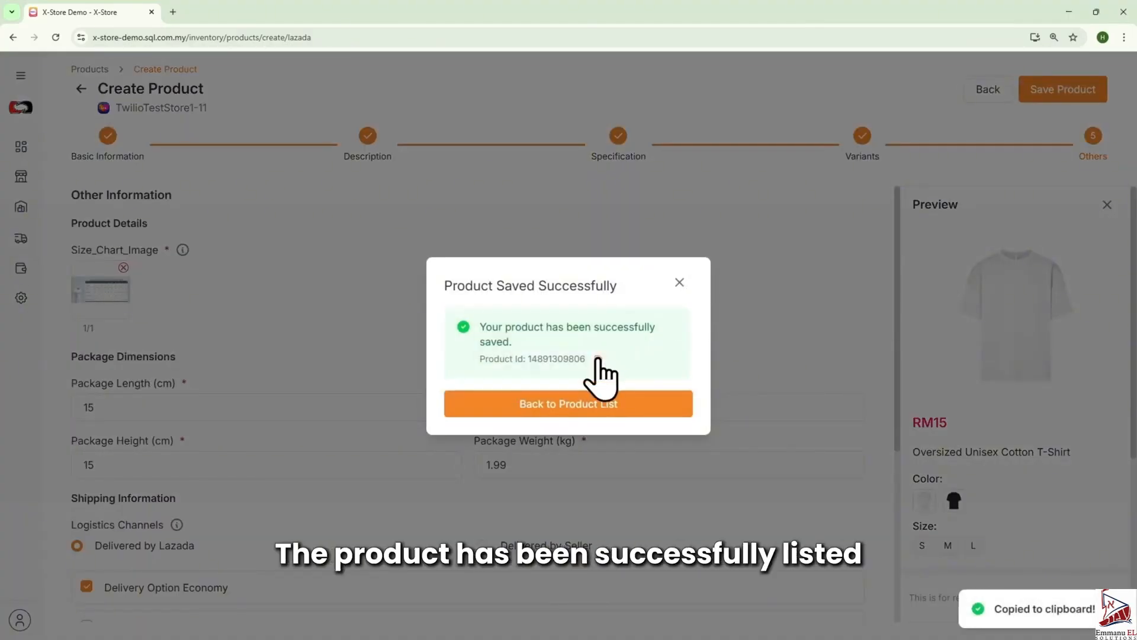
pyautogui.click(622, 407)
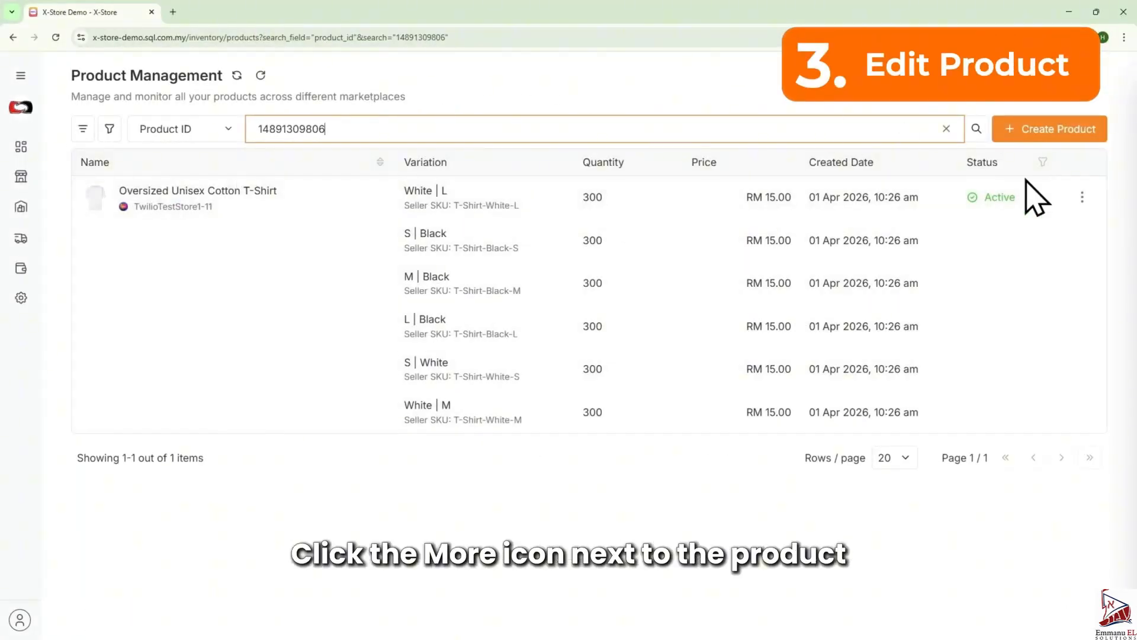
# - Open the T-shirt product for editing from its row's actions
pyautogui.click(1082, 197)
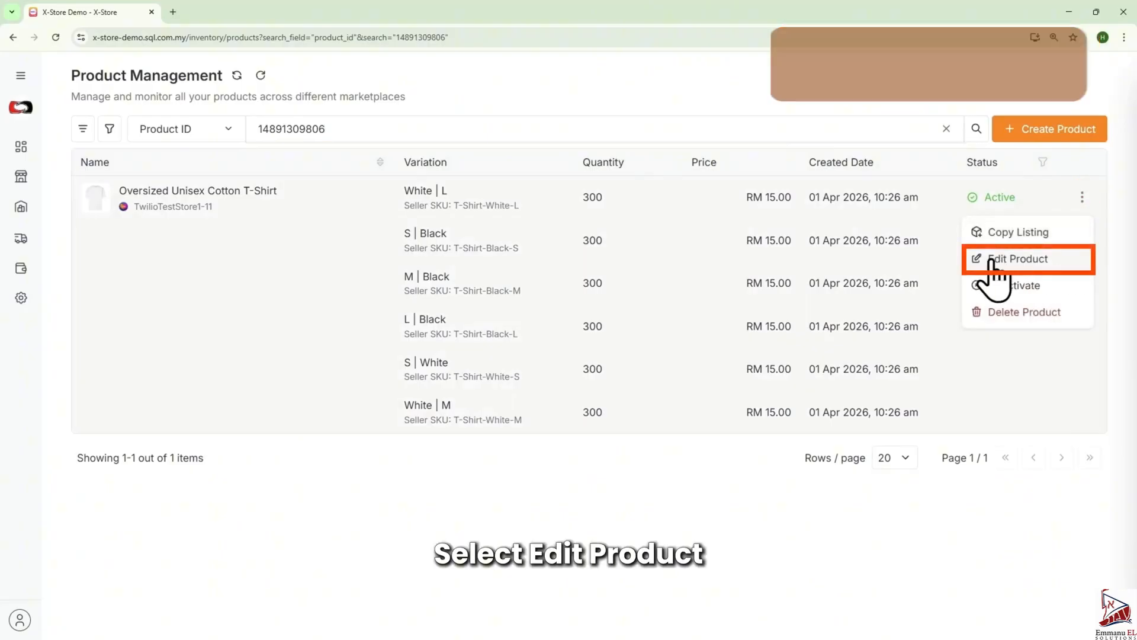
pyautogui.click(1024, 261)
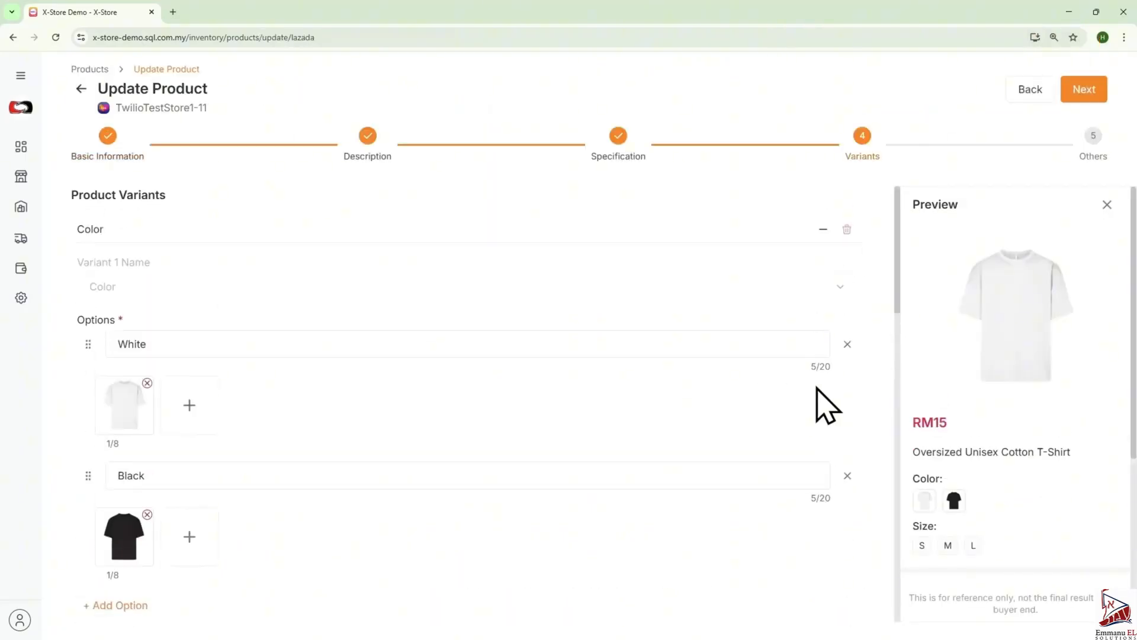
# - Set the White / S variant's price to 13 and its special price to 10.9
pyautogui.click(822, 235)
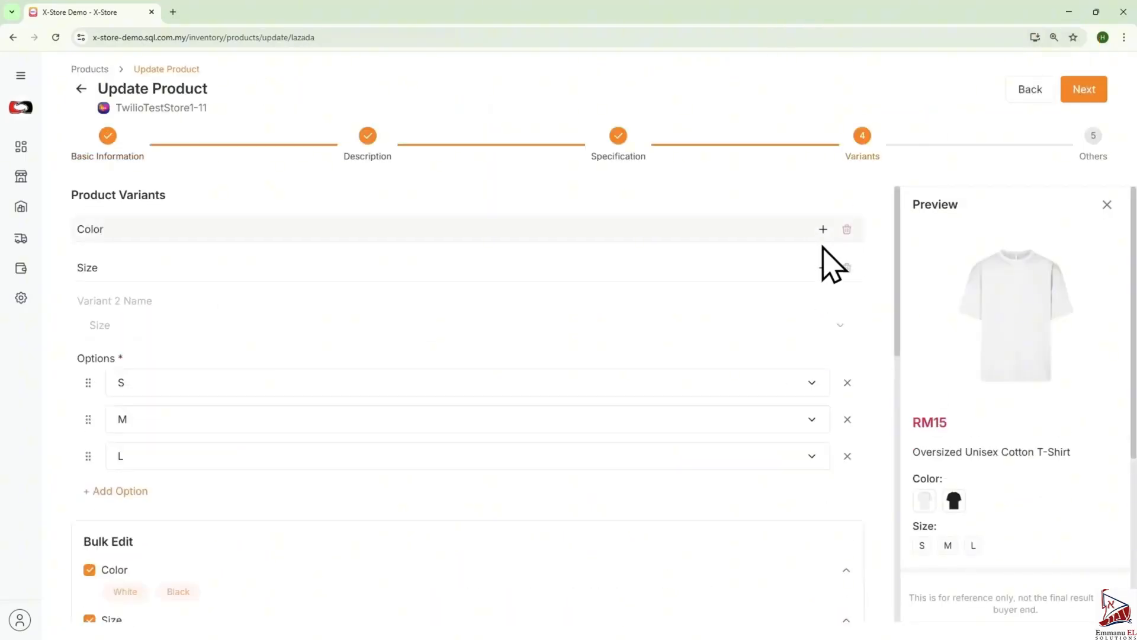
pyautogui.click(825, 266)
pyautogui.scroll(-6, 736, 376)
pyautogui.moveTo(454, 354); pyautogui.dragTo(217, 358)
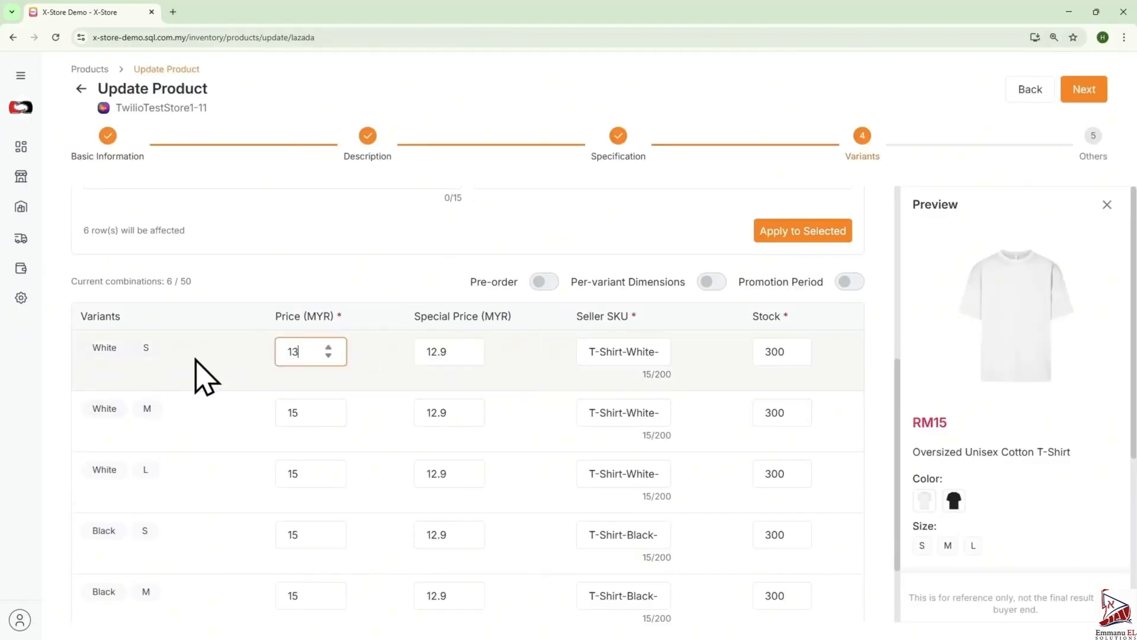
pyautogui.moveTo(447, 355); pyautogui.dragTo(388, 373)
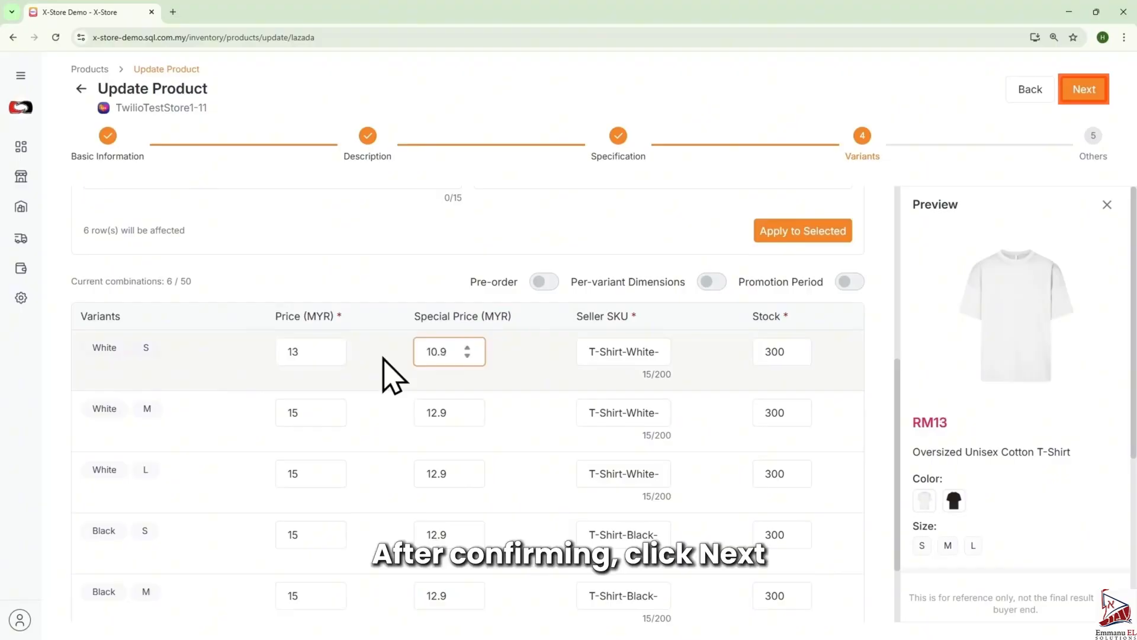
# - Save the updated product, confirm the update, and return to the product list
pyautogui.click(1086, 94)
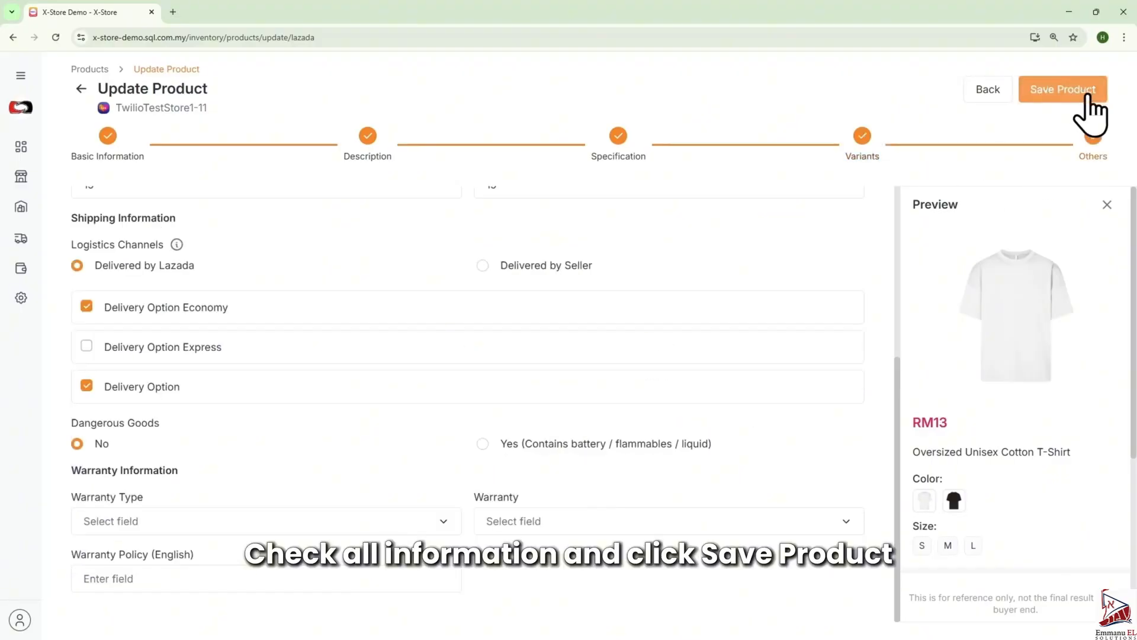
pyautogui.click(1089, 96)
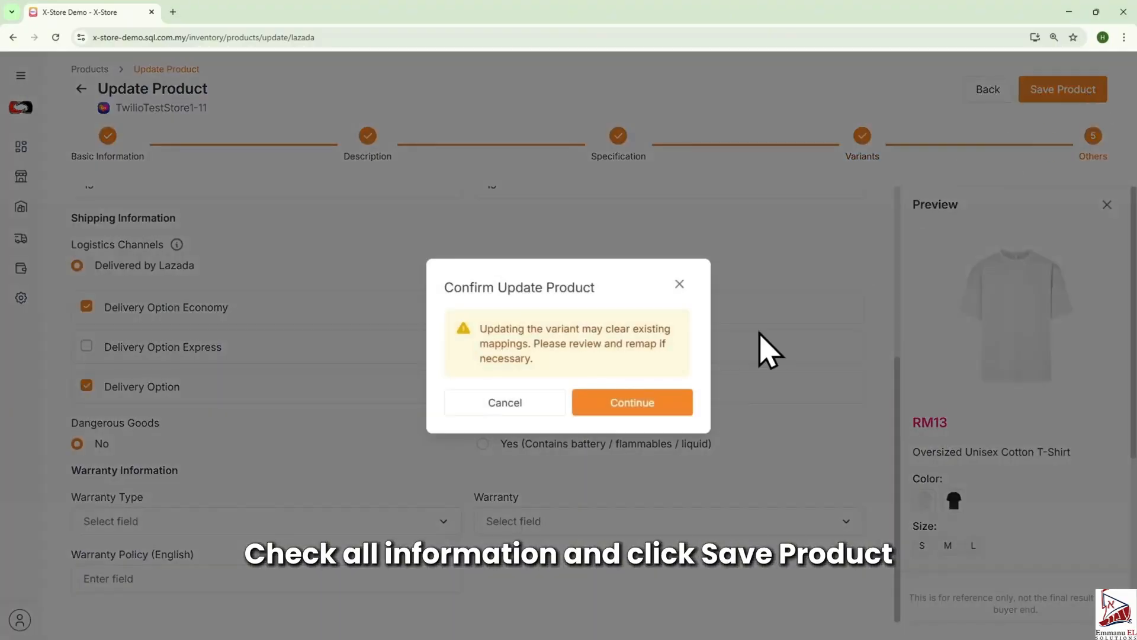
pyautogui.click(604, 401)
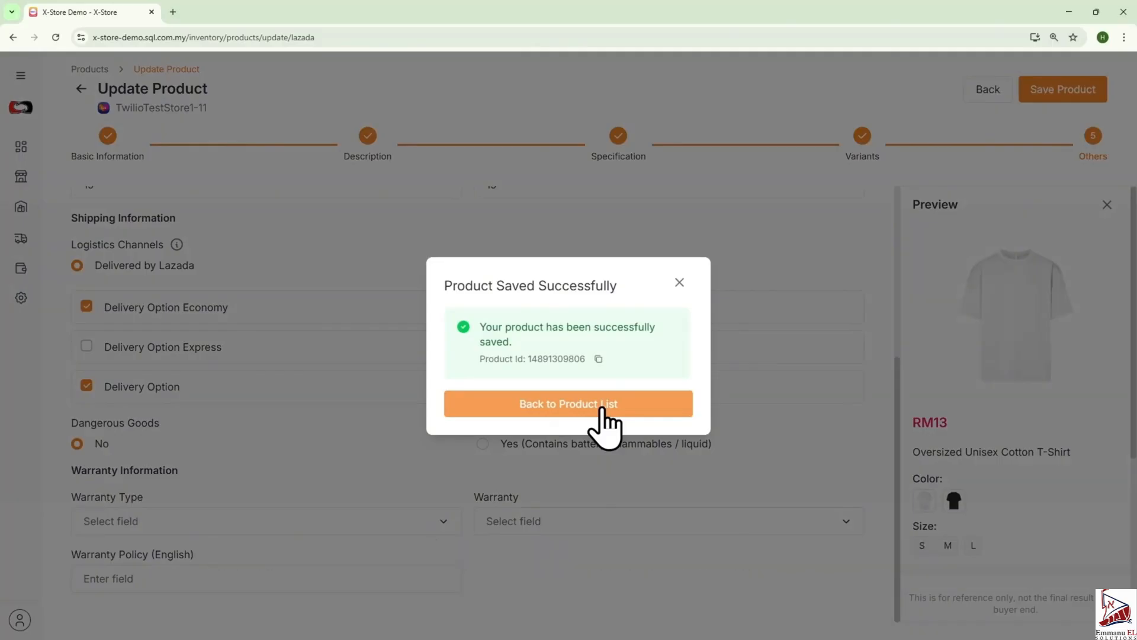
pyautogui.click(601, 408)
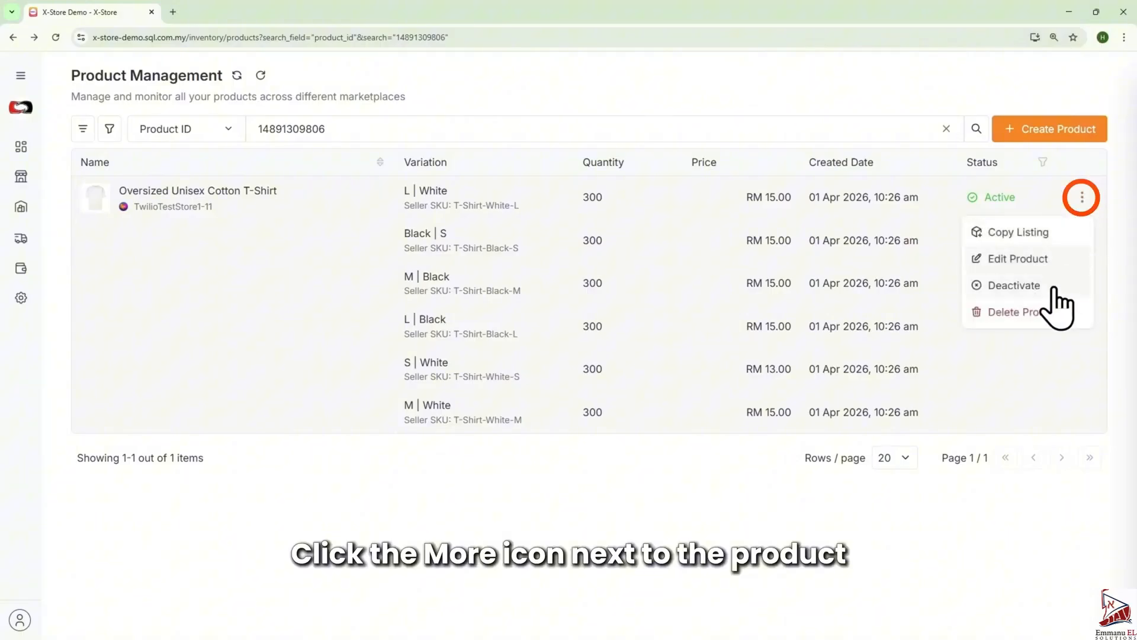
# - Deactivate the T-shirt product and delete it permanently
pyautogui.click(1019, 286)
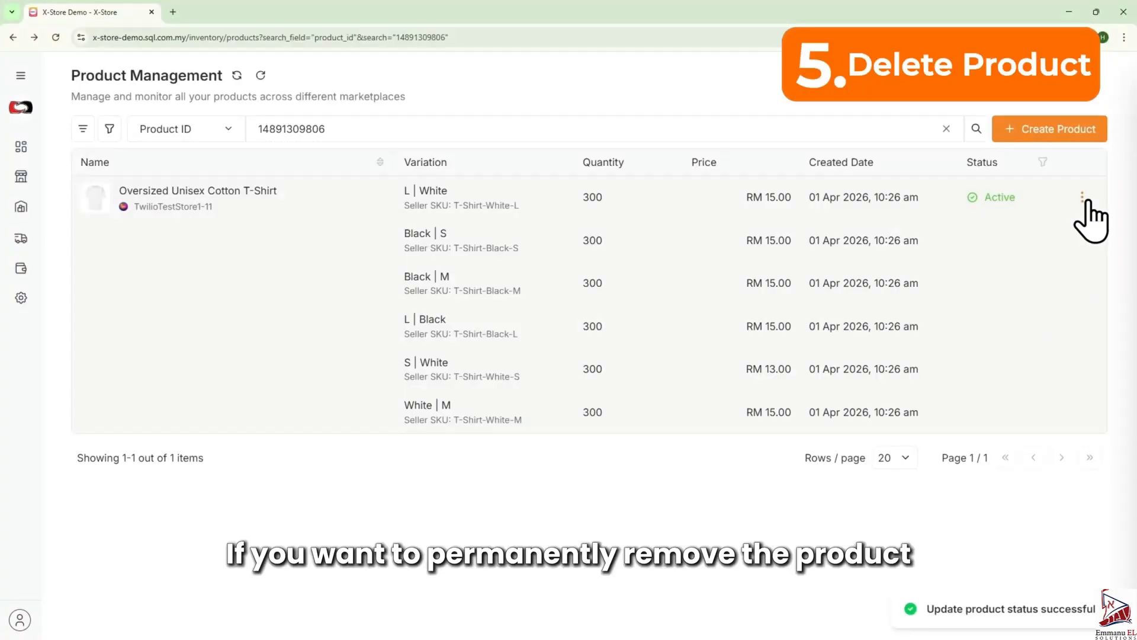
pyautogui.click(1083, 199)
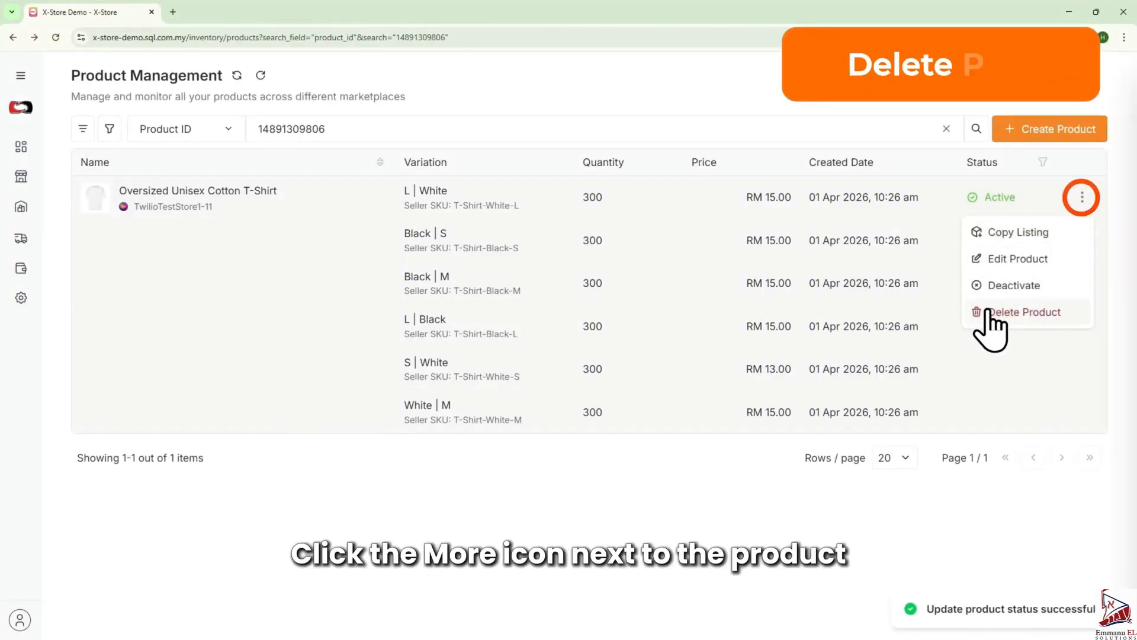
pyautogui.click(1028, 314)
pyautogui.click(729, 381)
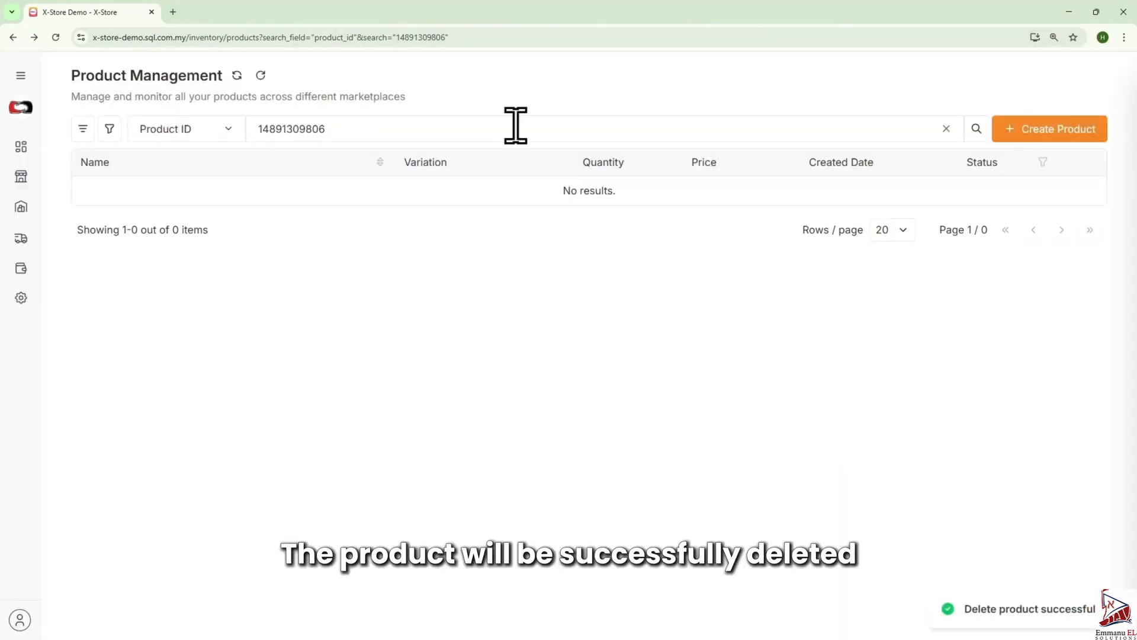